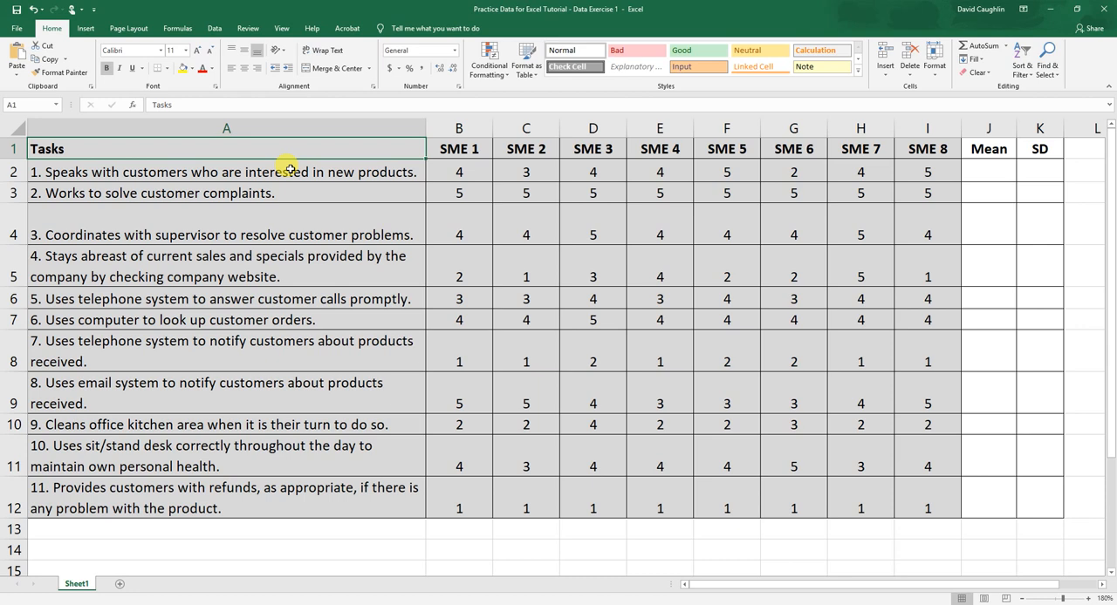
Examine the task statements, the SME 1 to SME 8 column headings and the SME ratings for the first task.
left_click(172, 499)
left_click(188, 170)
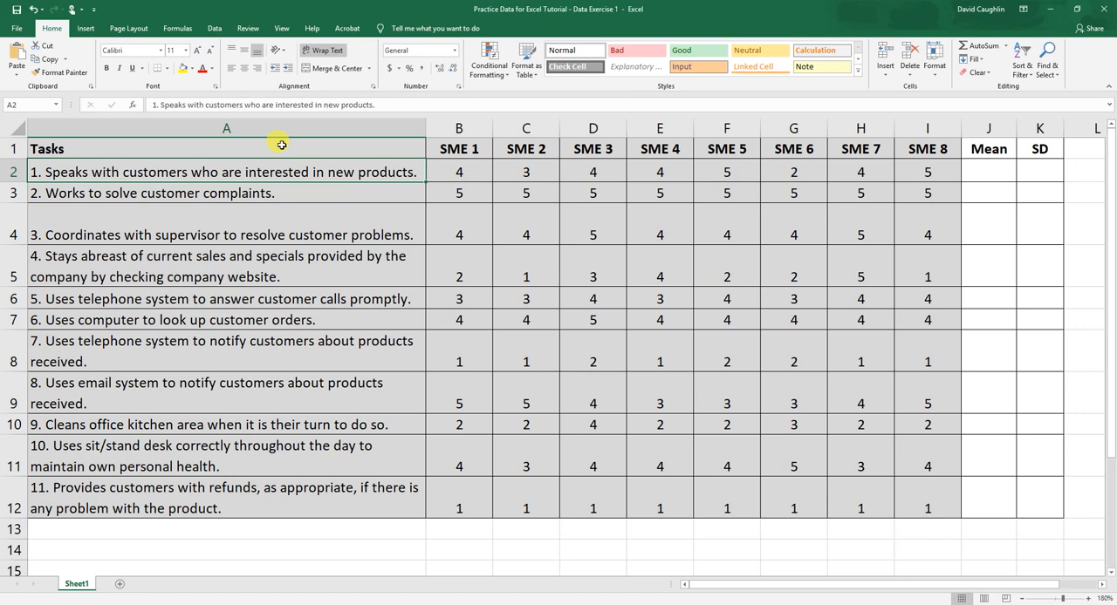
left_click(460, 150)
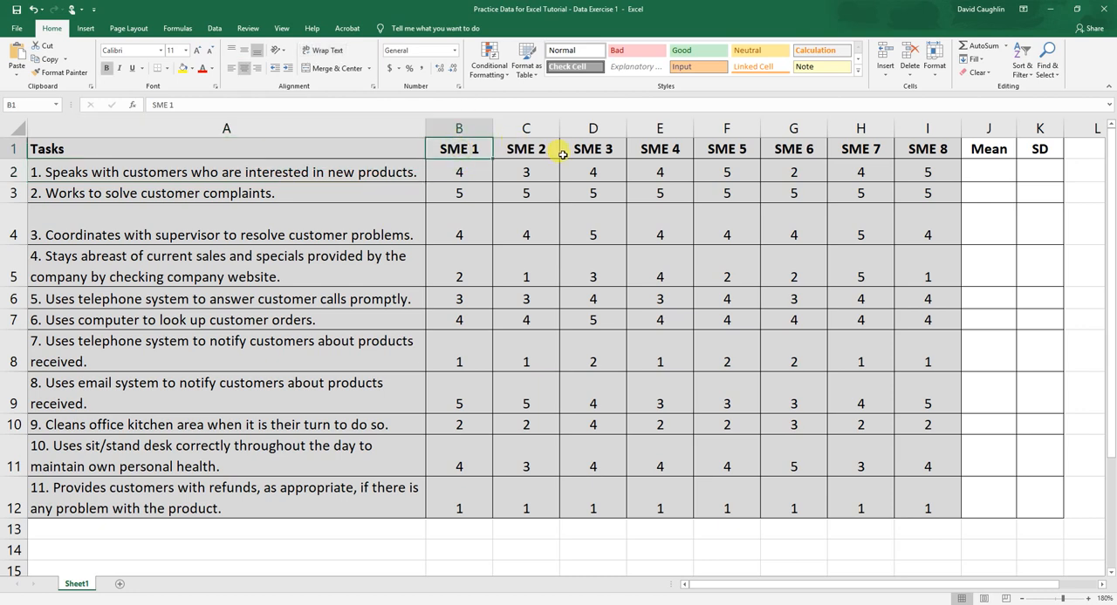
left_click(915, 148)
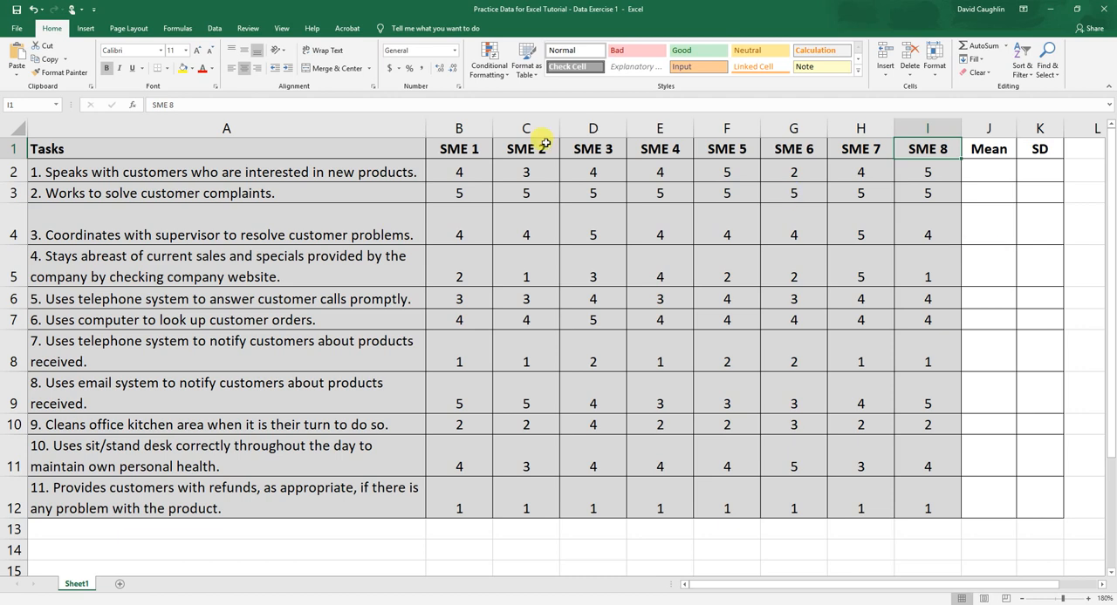
left_click(464, 150)
left_click(509, 148)
left_click(582, 148)
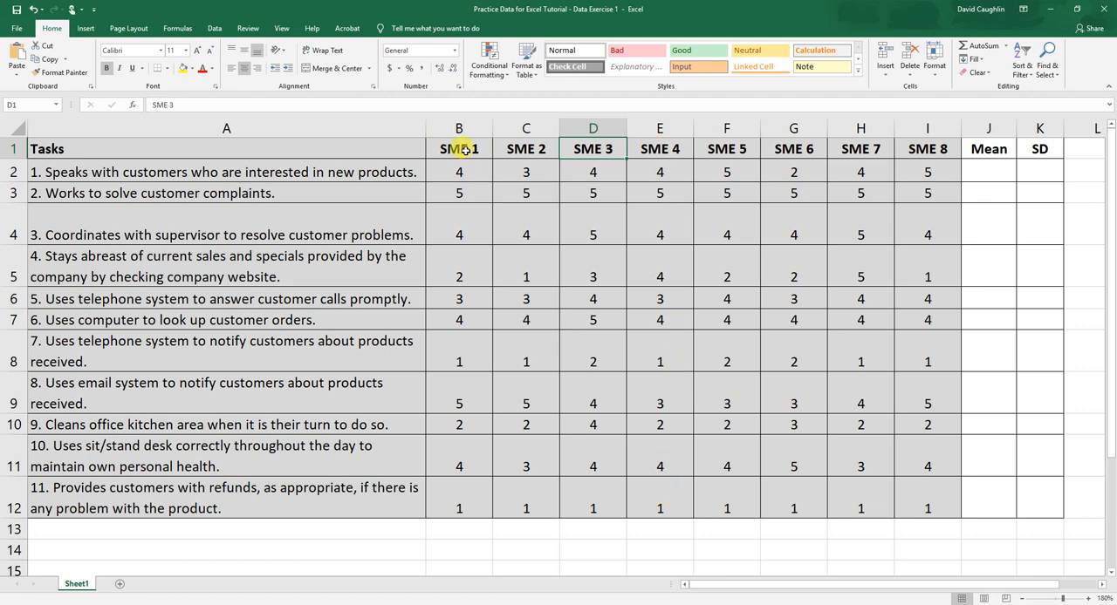
left_click(286, 166)
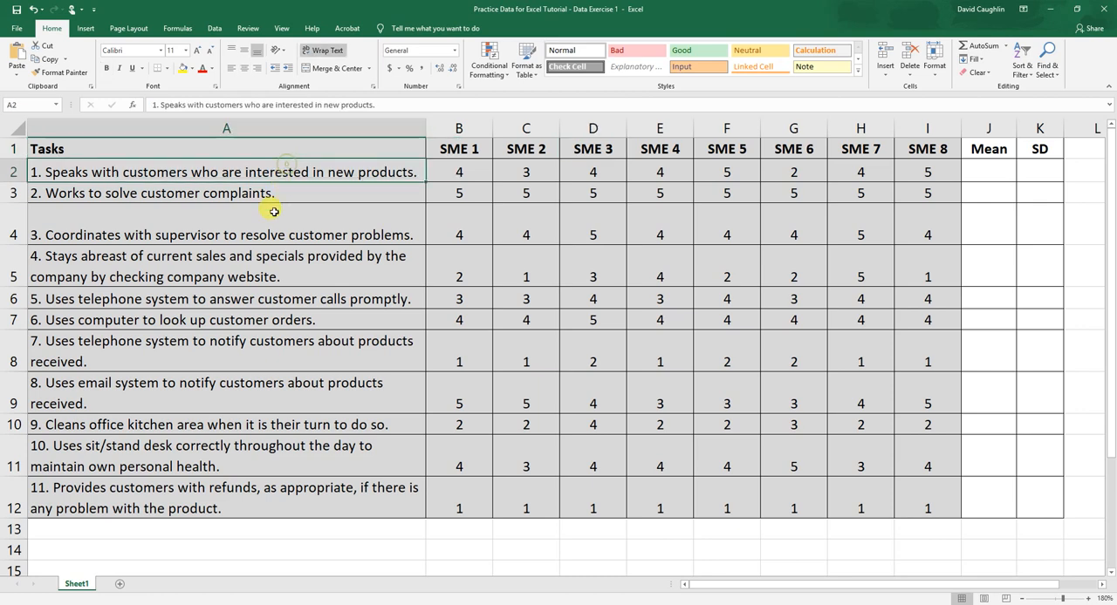
left_click(282, 192)
left_click(288, 172)
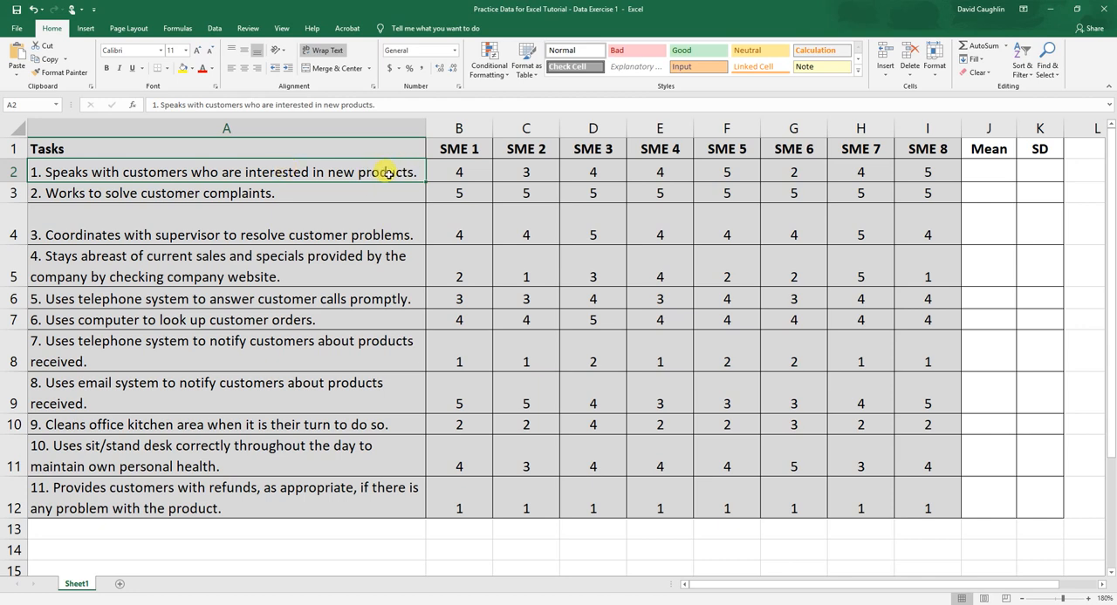
left_click(711, 170)
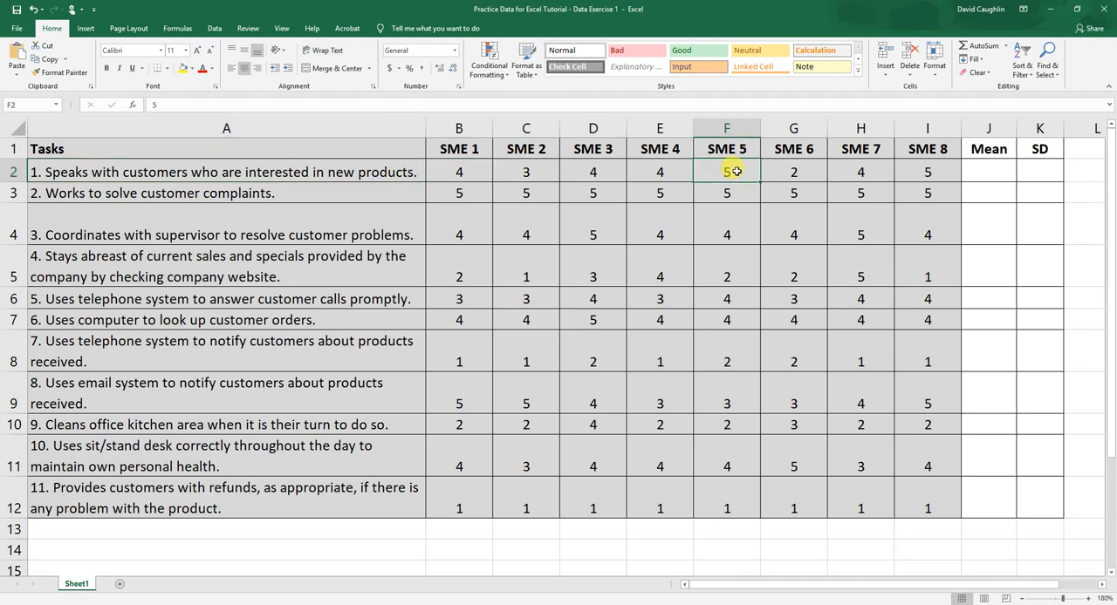
left_click(294, 170)
left_click(711, 172)
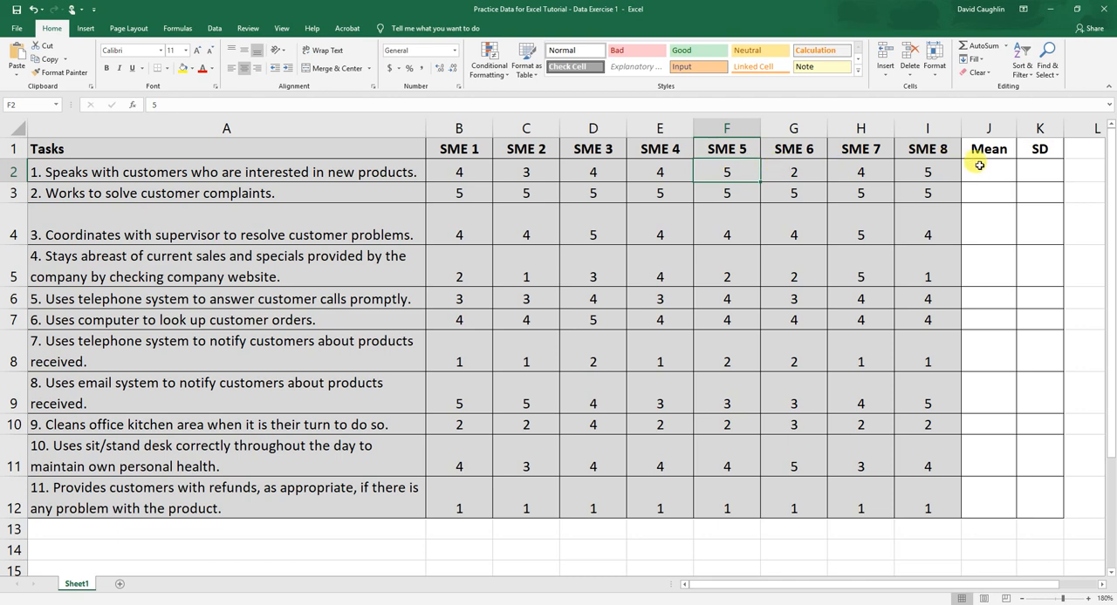
Calculate the mean rating of the first task in J2 with =AVERAGE(B2:I2).
left_click(101, 166)
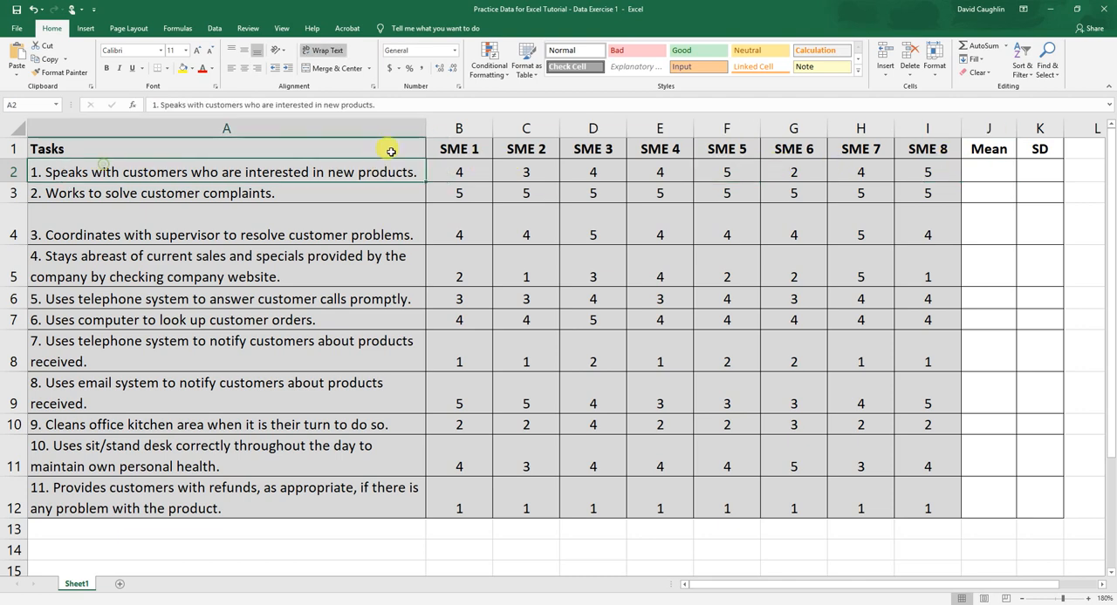
left_click(993, 169)
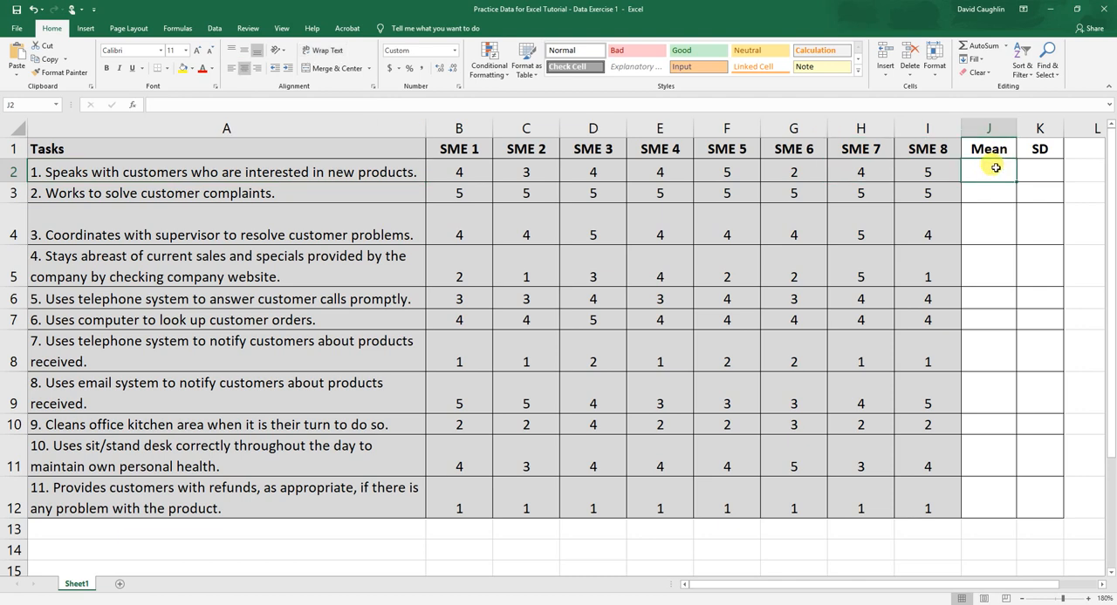
type("=")
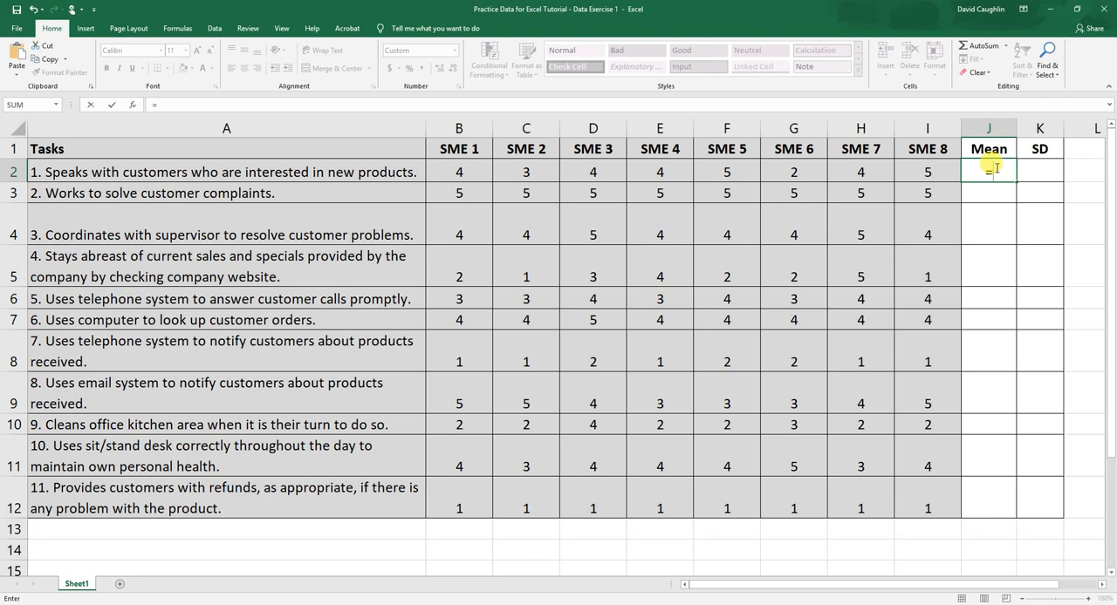
type("AVERAGE")
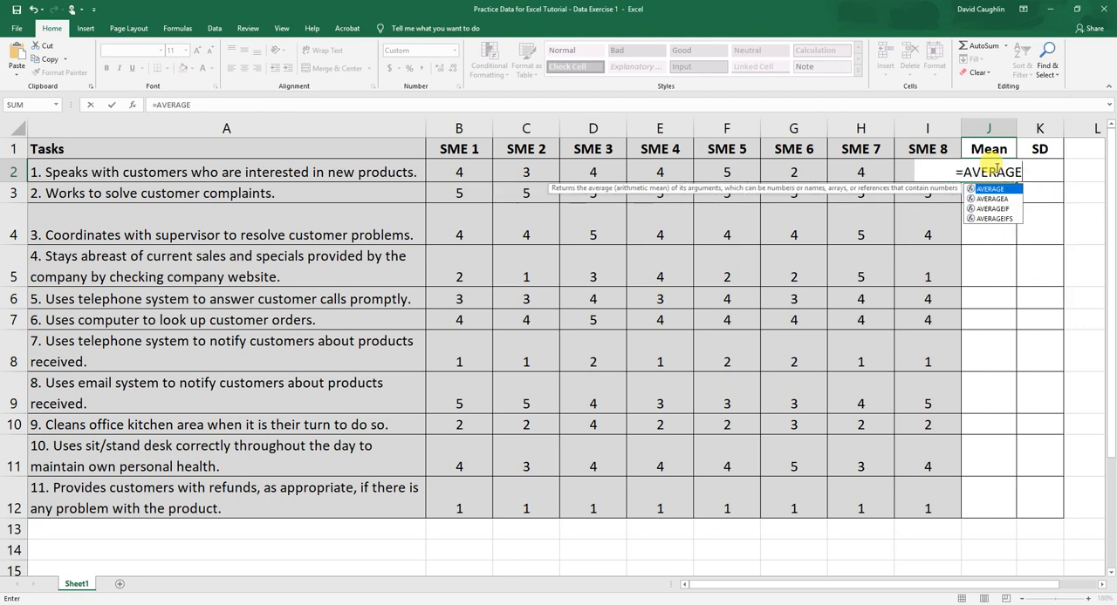
type("(")
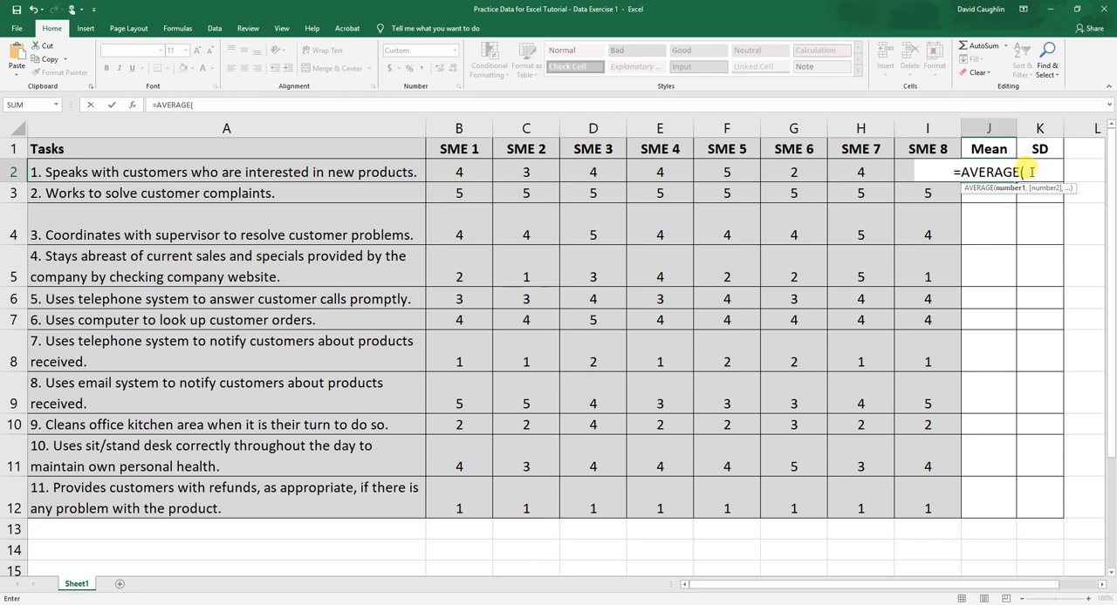
left_click_drag(452, 166, 918, 170)
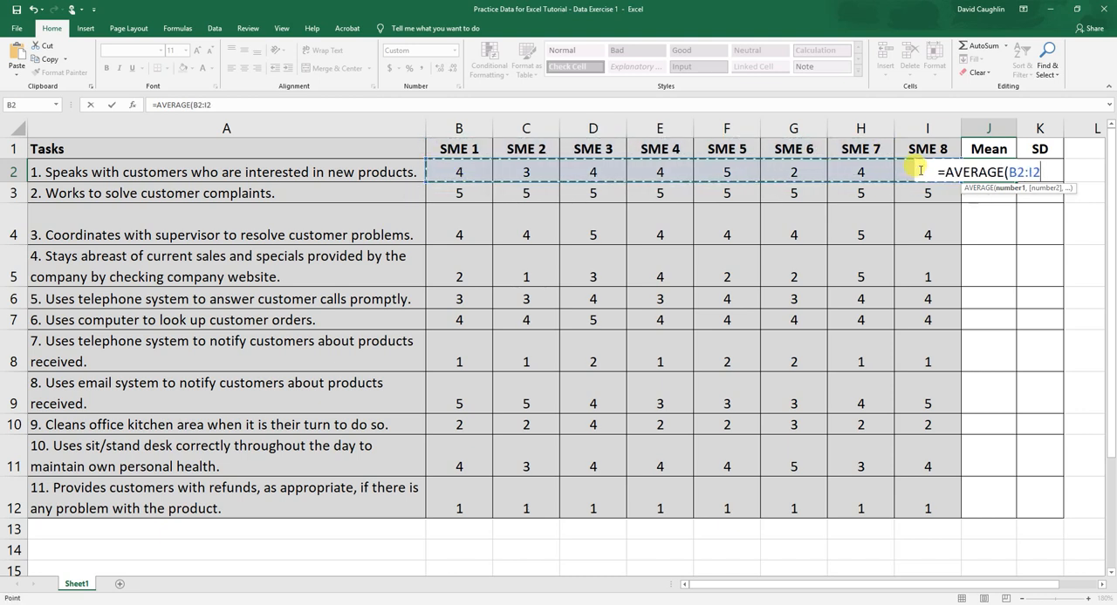
left_click(218, 104)
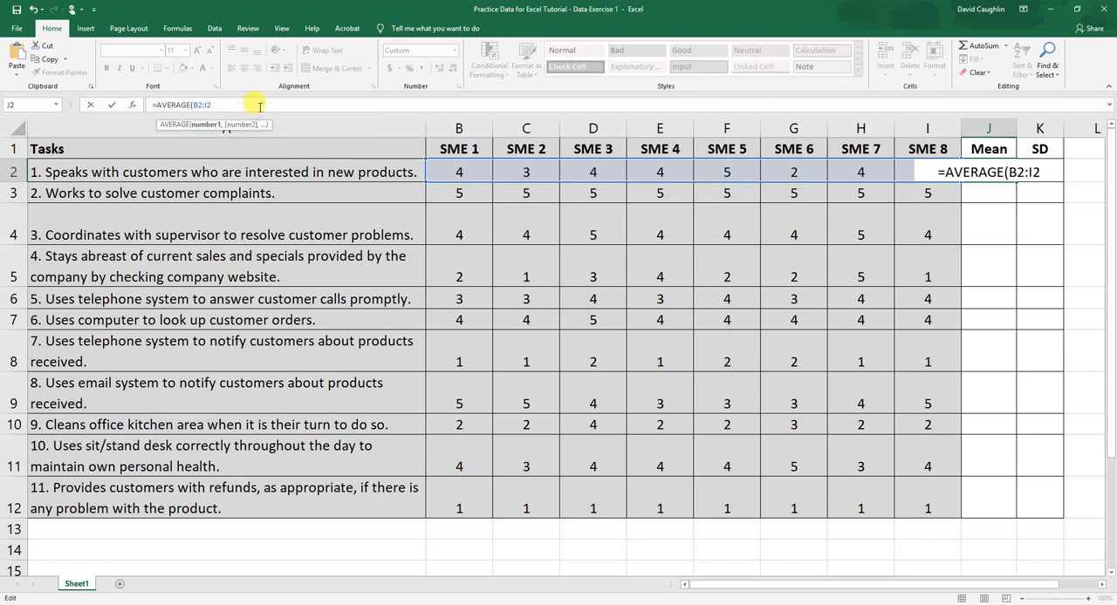
type(")")
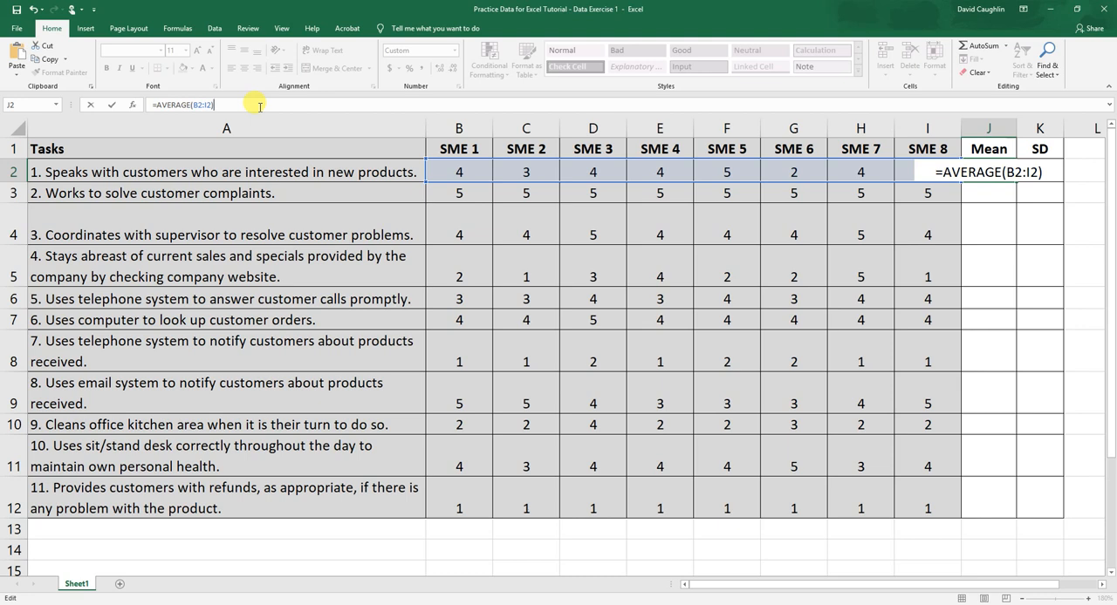
key("Return")
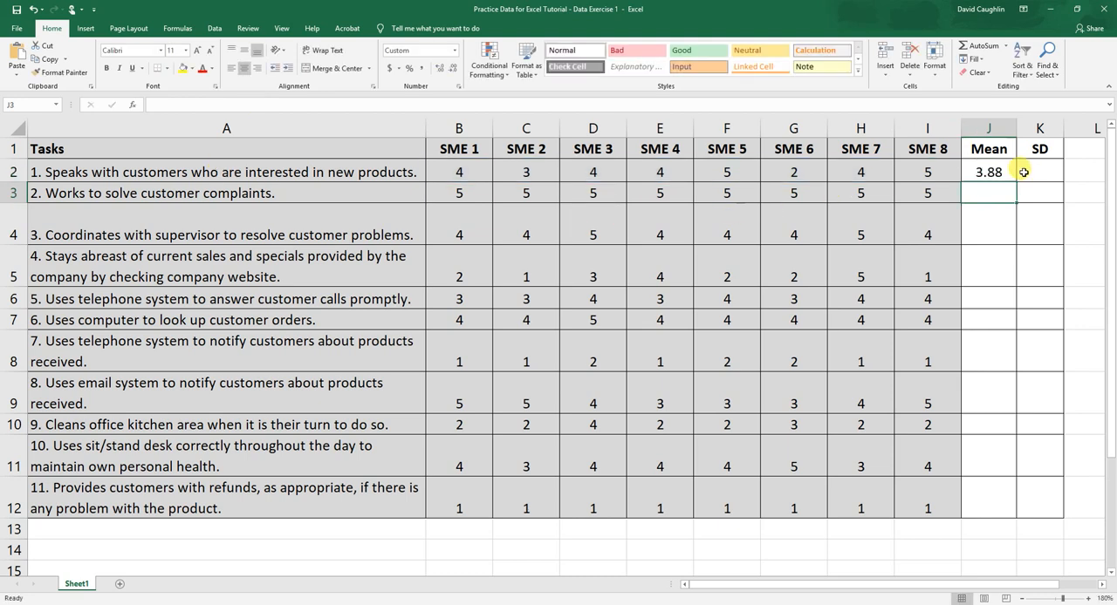
left_click(1005, 171)
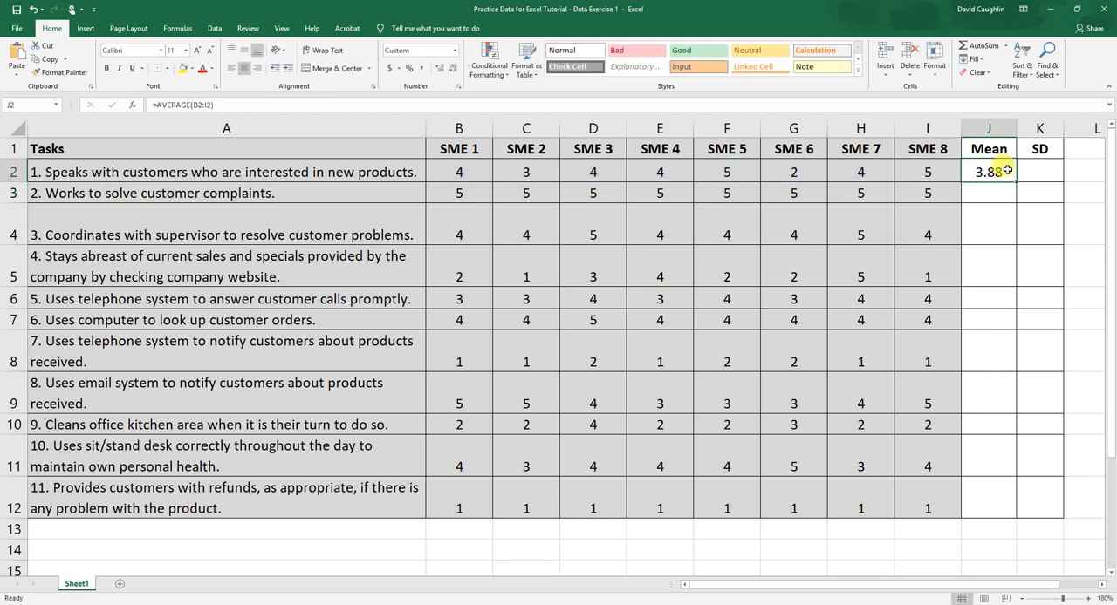
left_click(144, 168)
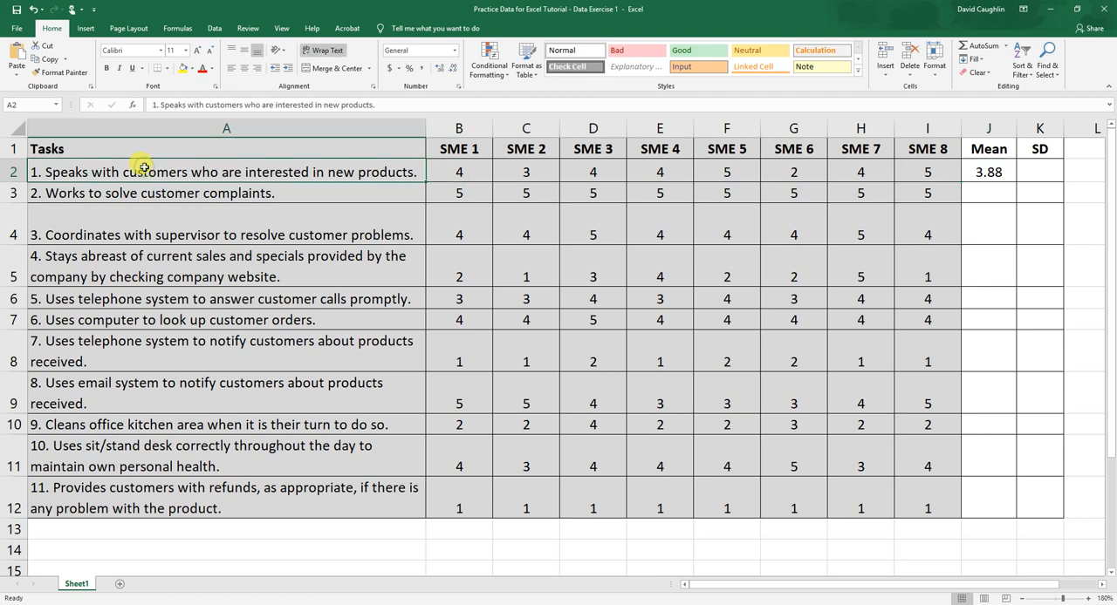
left_click(994, 172)
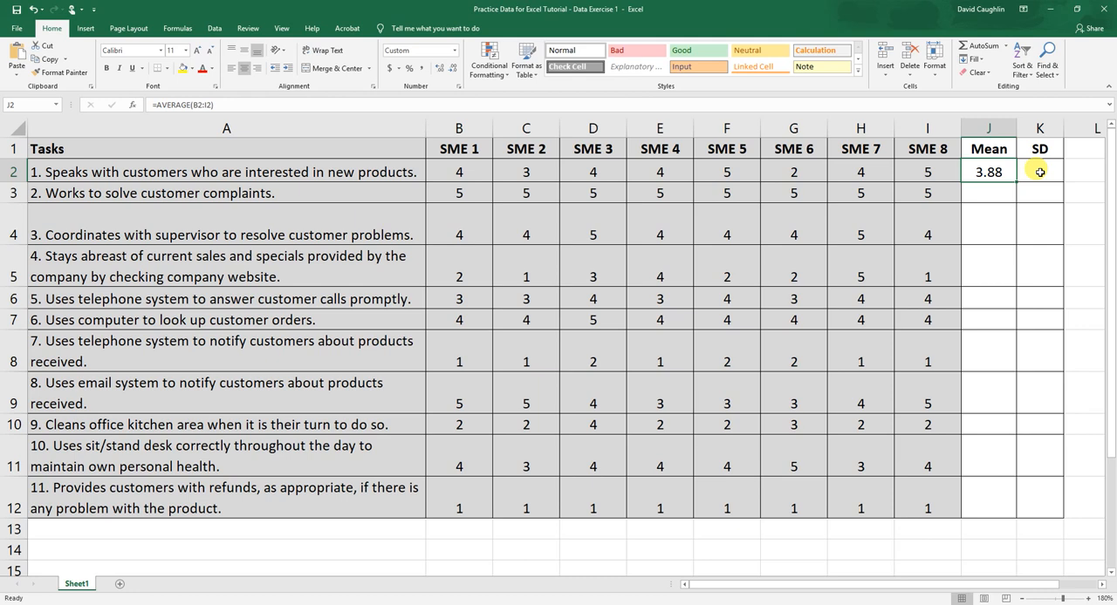
Calculate the sample standard deviation of the first task's ratings in K2 with =STDEV.S(B2:I2).
left_click(1040, 172)
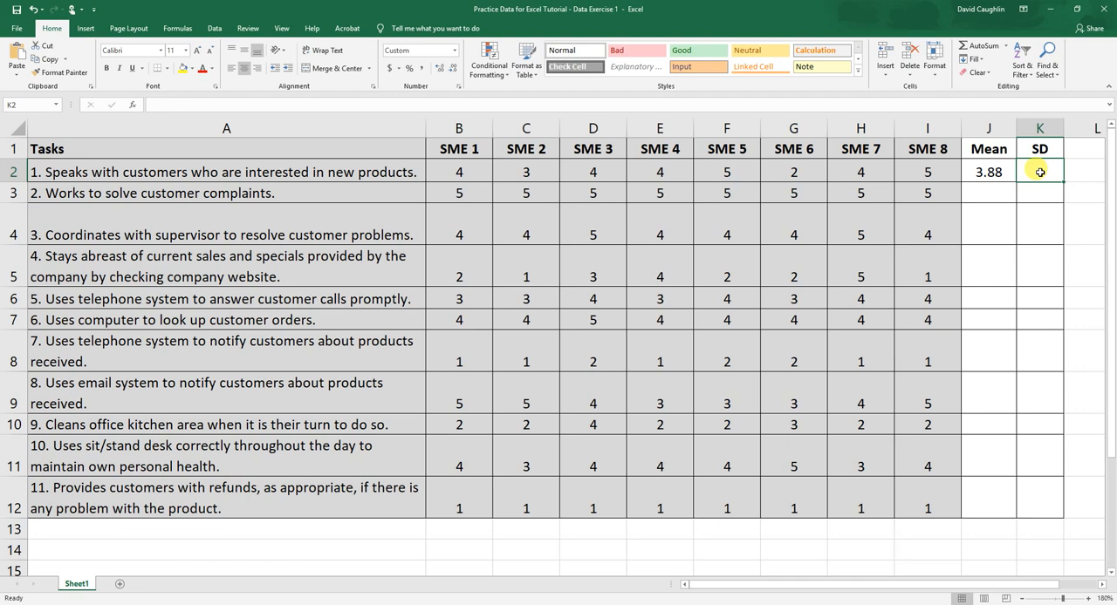
type("=")
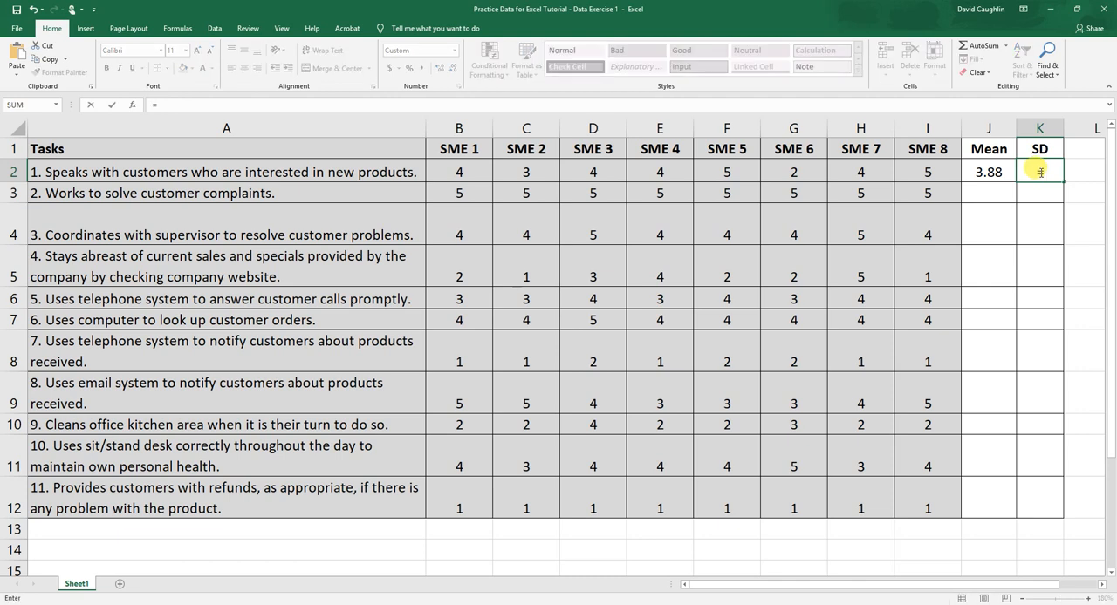
type("s")
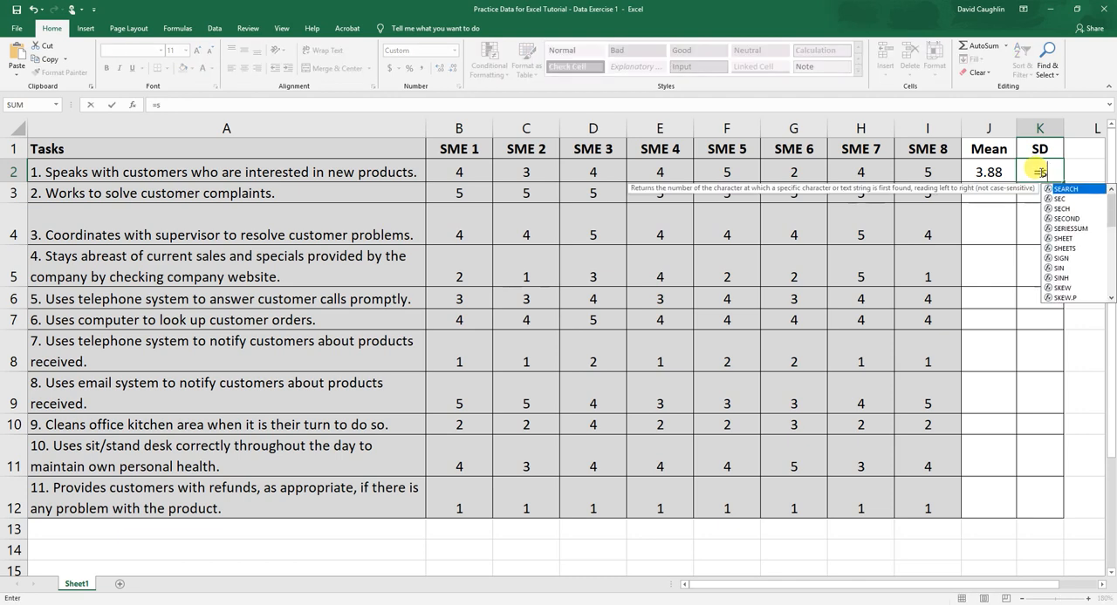
type("tdev")
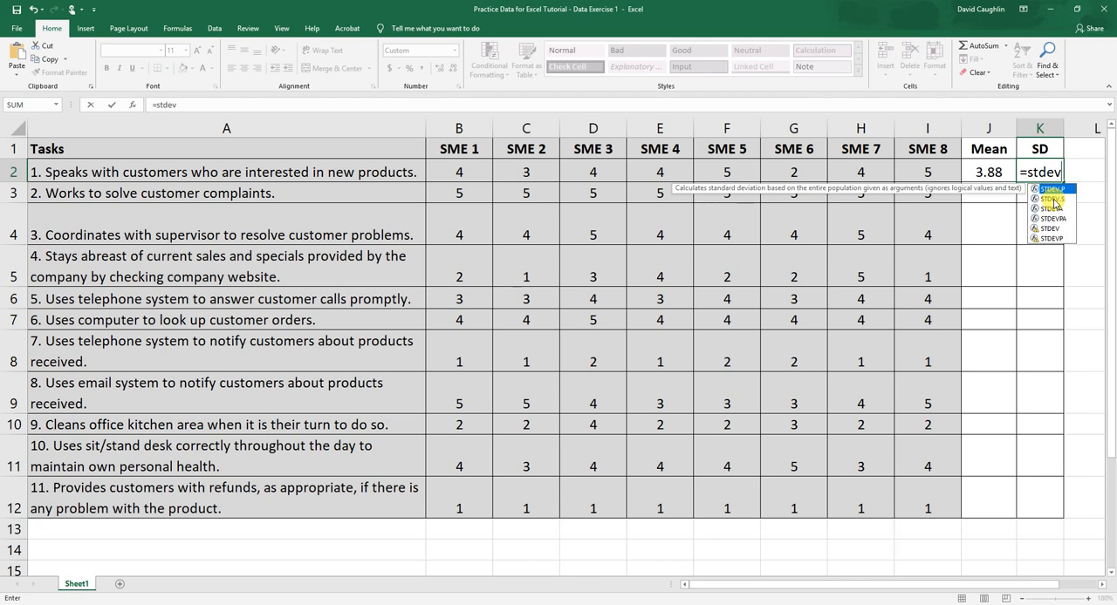
left_click(1053, 200)
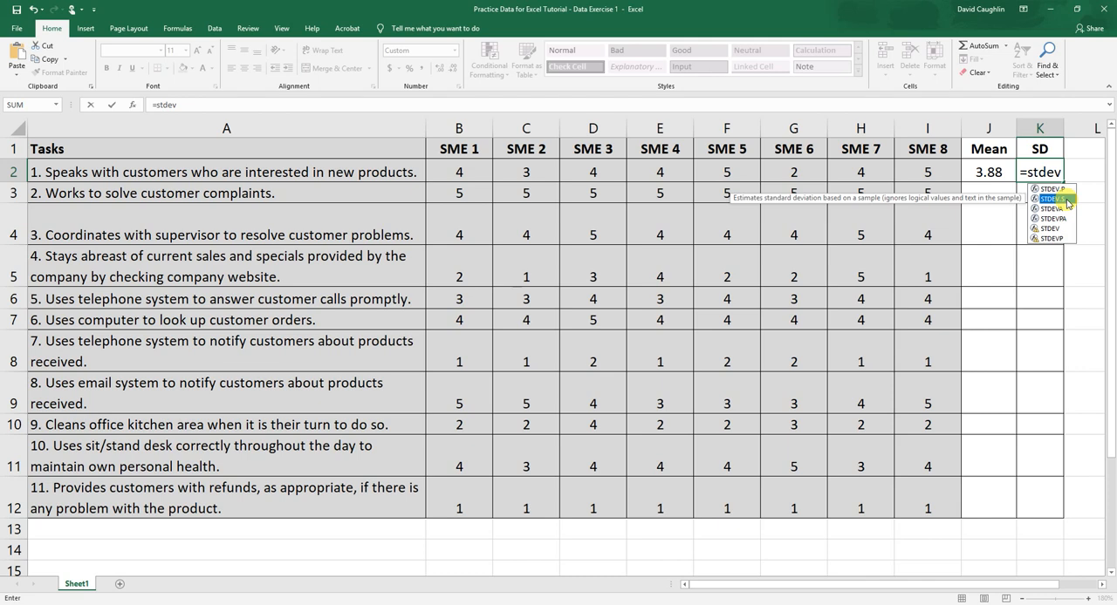
double_click(1066, 203)
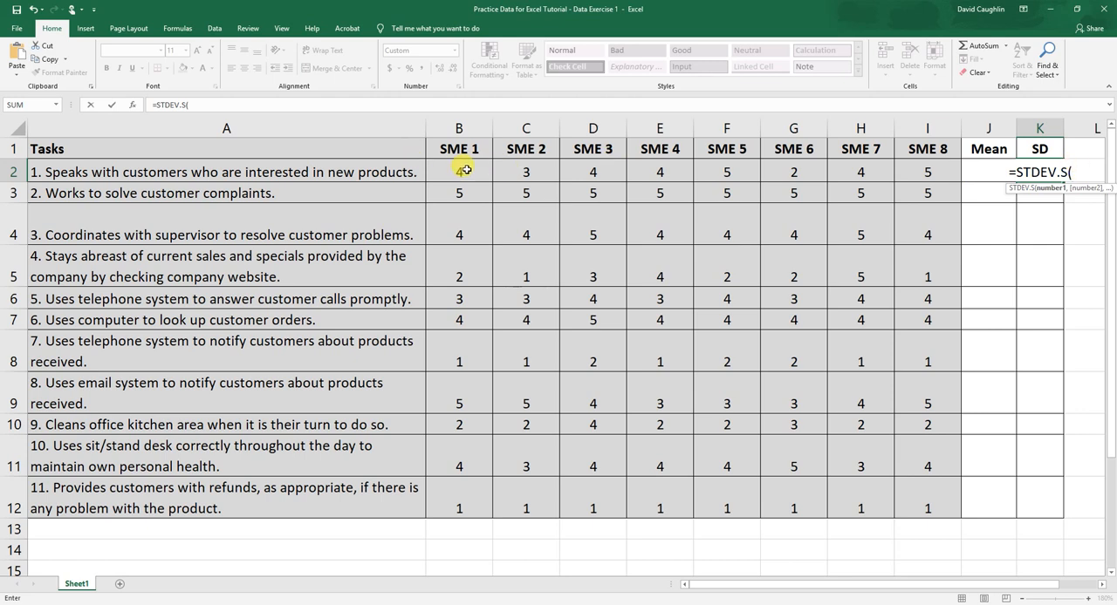
left_click_drag(462, 171, 920, 163)
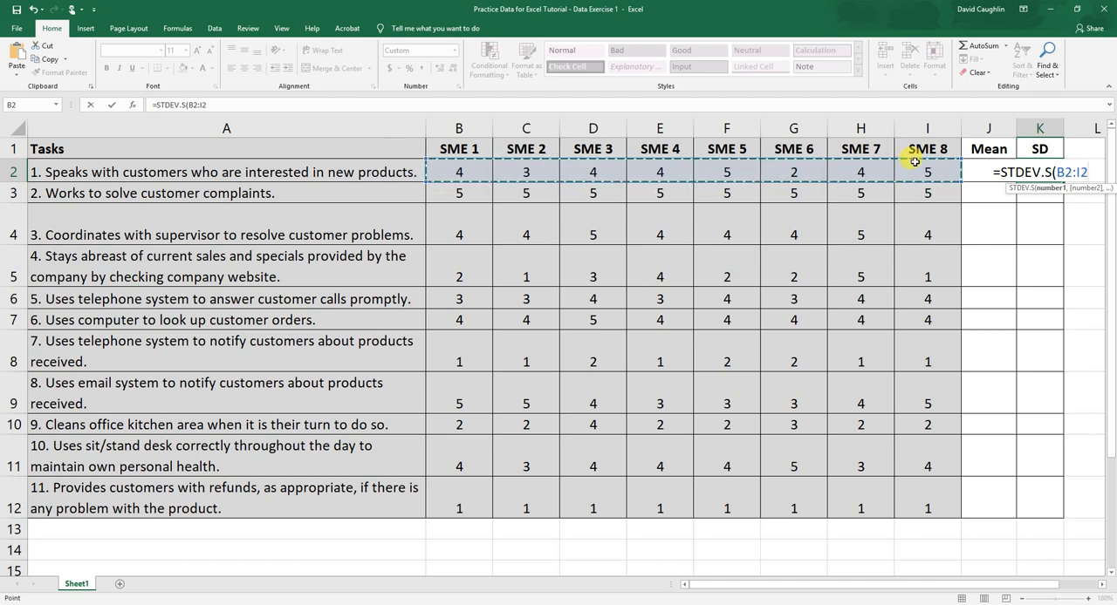
left_click(1089, 174)
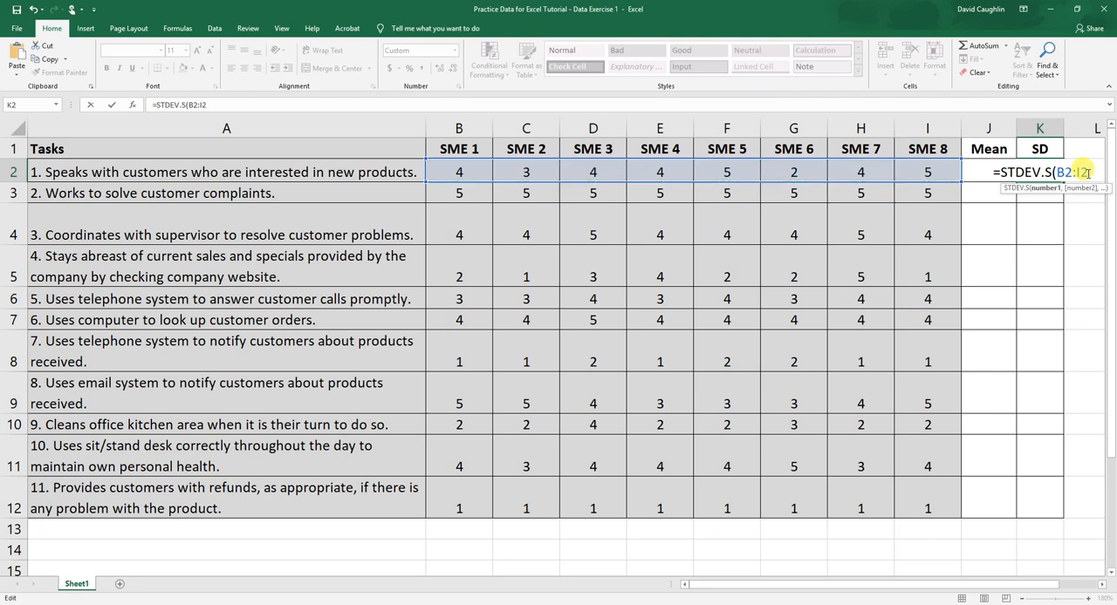
type(")")
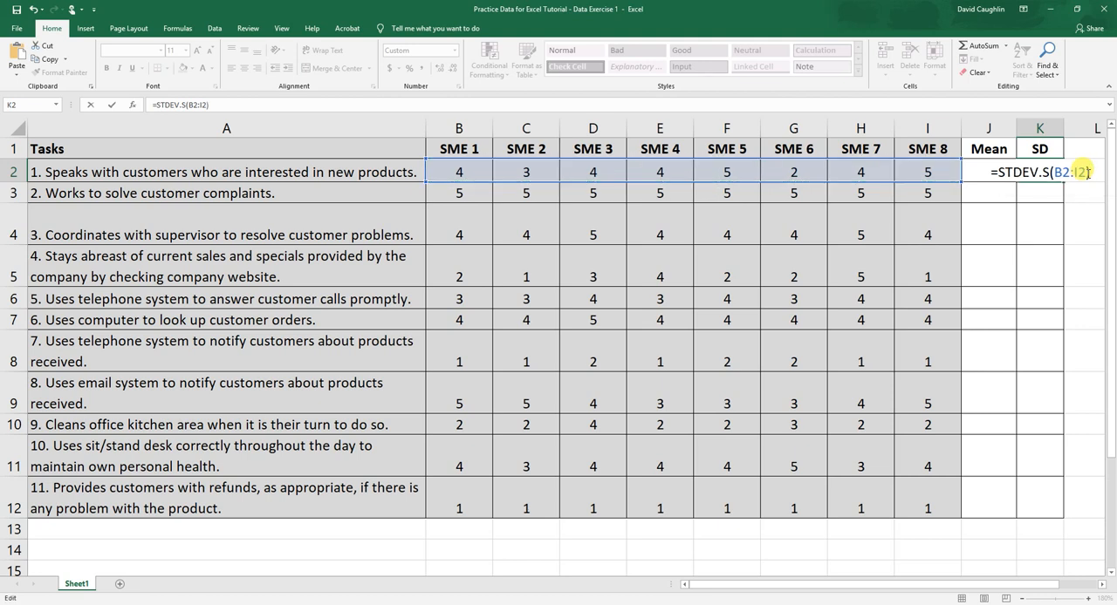
key("Return")
Compare the first task's mean and standard deviation cells with the eight SME ratings they are based on.
left_click(1040, 173)
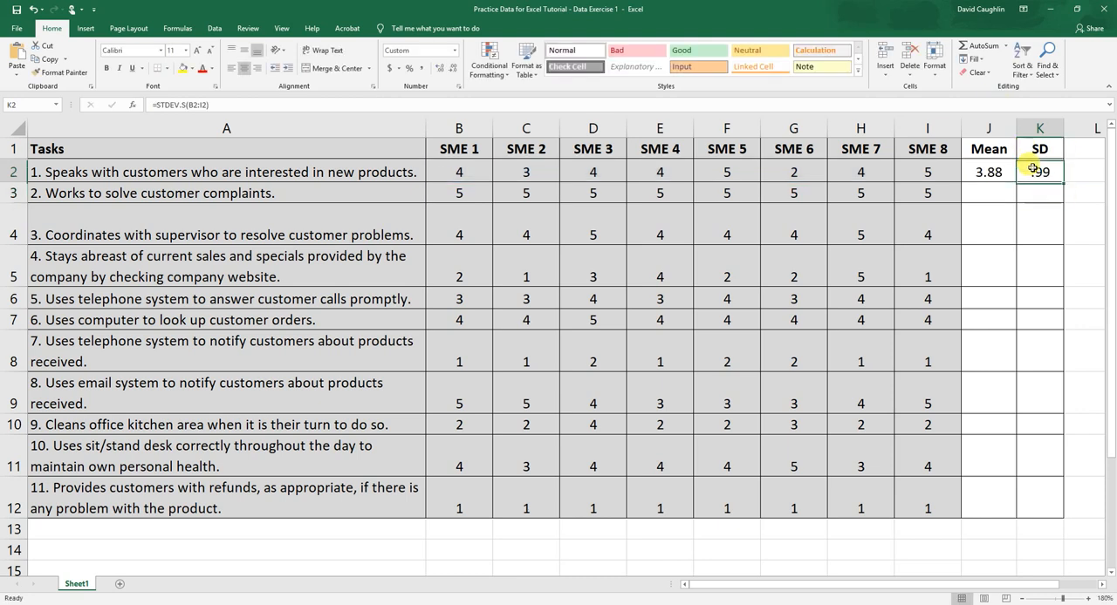
left_click(1010, 172)
left_click(1039, 173)
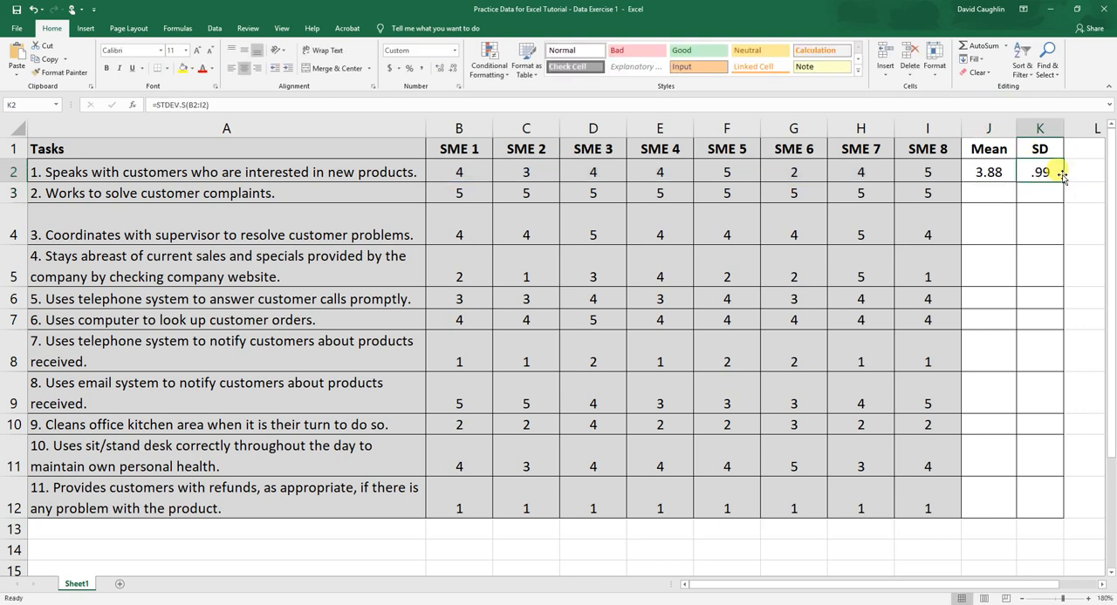
left_click(989, 172)
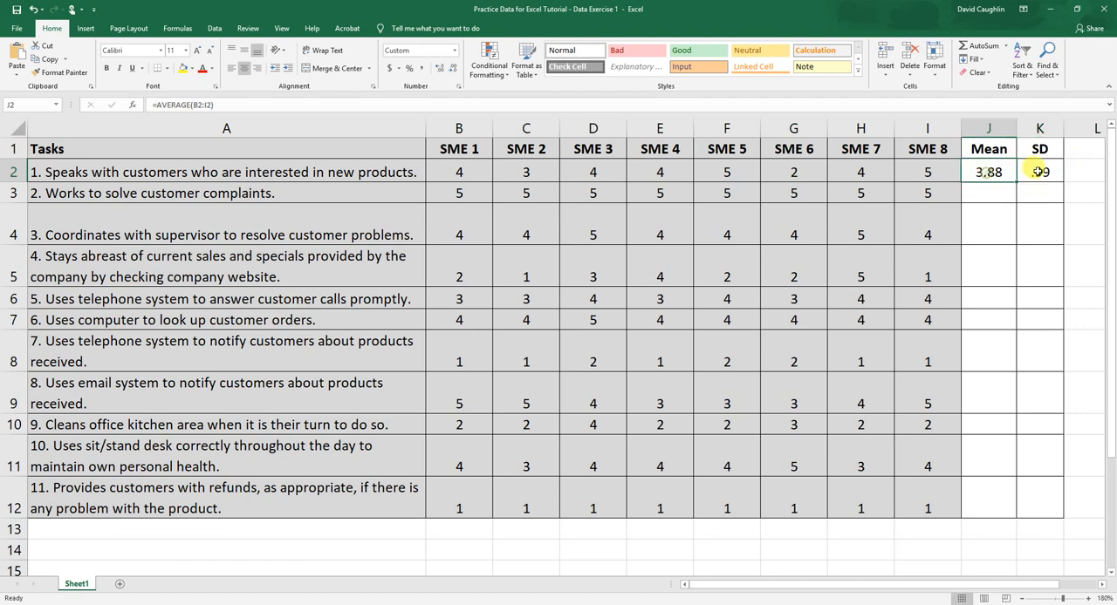
left_click(1049, 173)
left_click_drag(468, 169, 906, 166)
left_click(1041, 170)
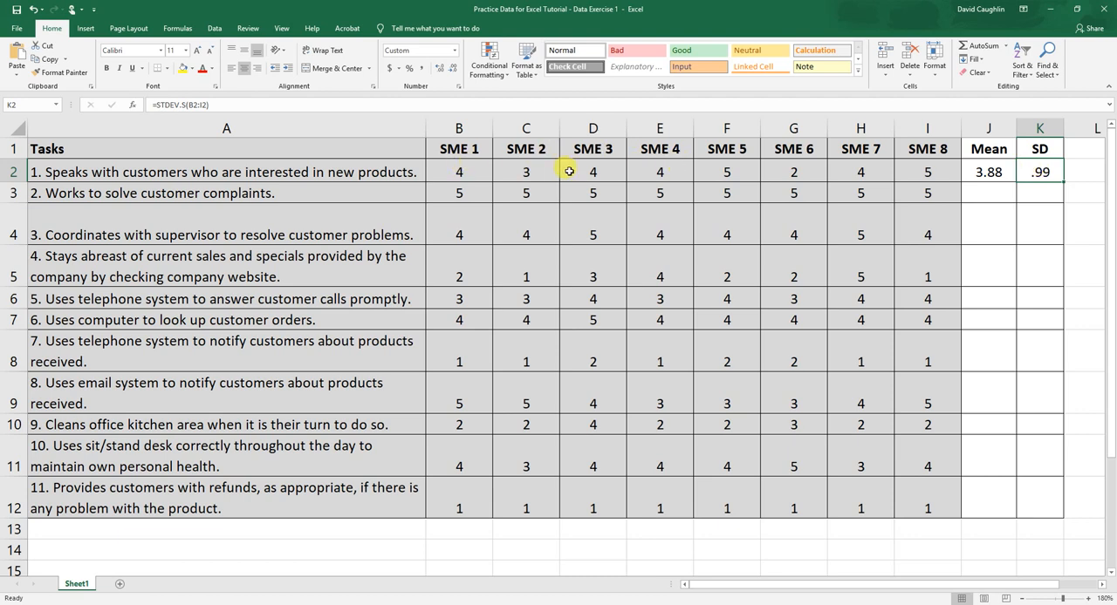
left_click(988, 172)
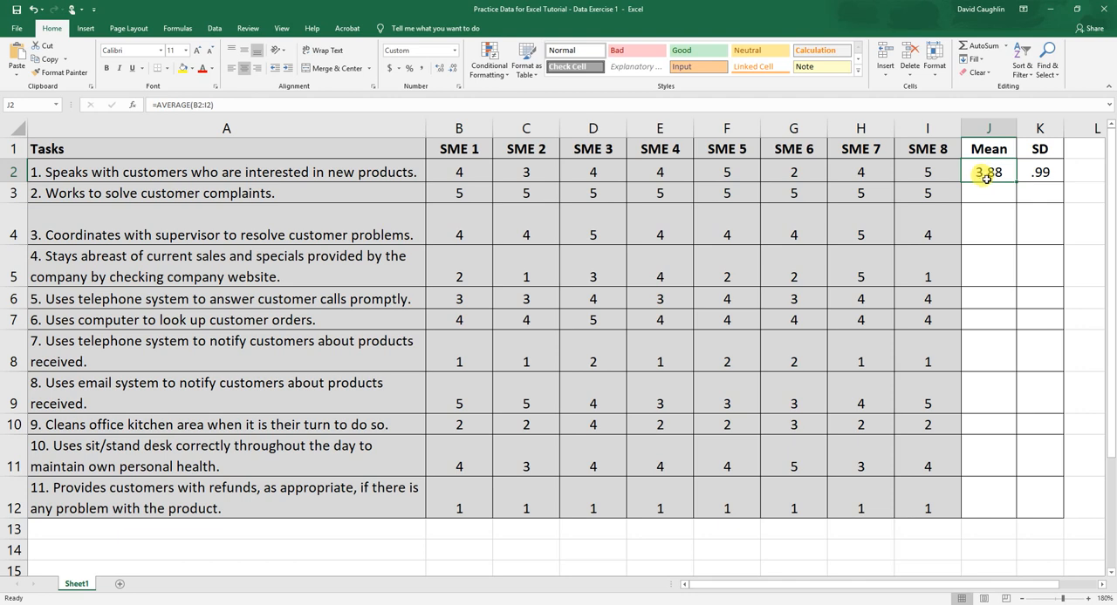
left_click(1040, 172)
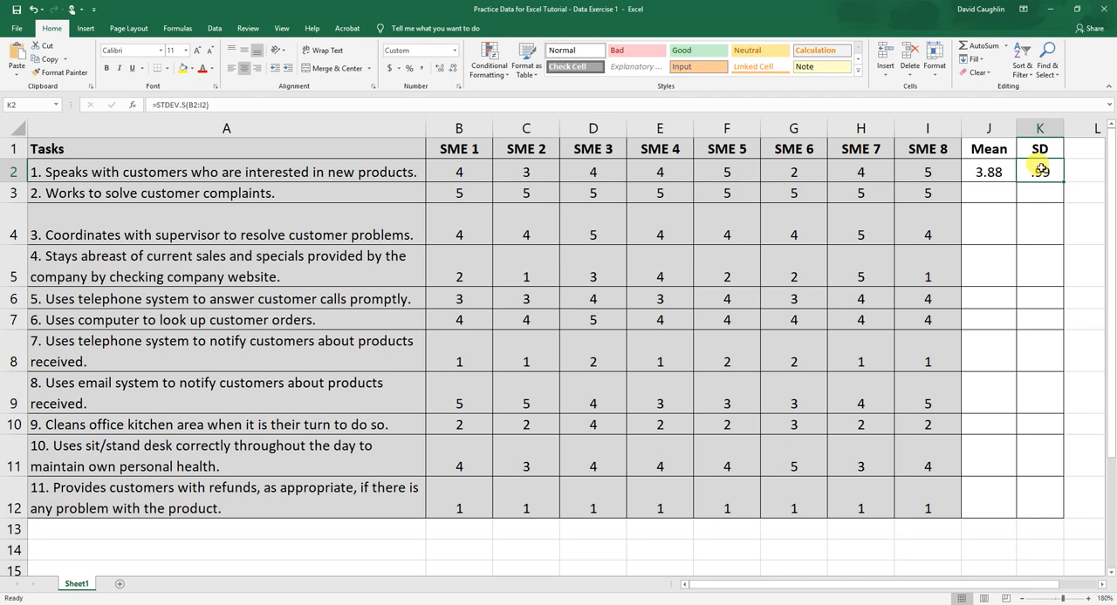
Examine the SME 8 rating in I2 and the first task's mean in J2 alongside its standard deviation in K2.
left_click(929, 170)
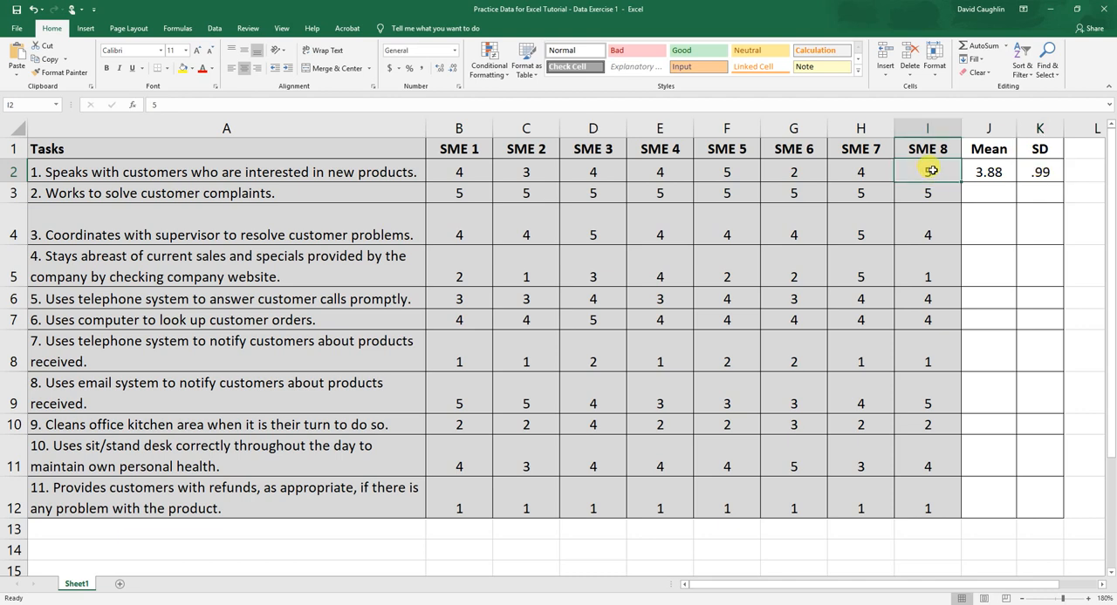
left_click(987, 170)
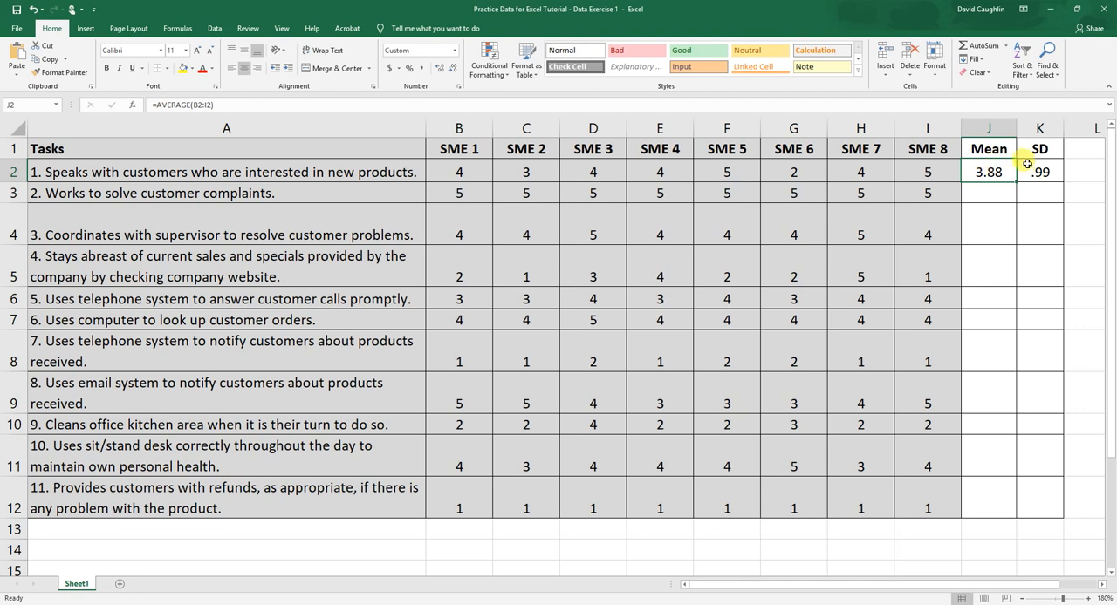
left_click(1032, 168)
left_click(996, 170)
left_click(1030, 171)
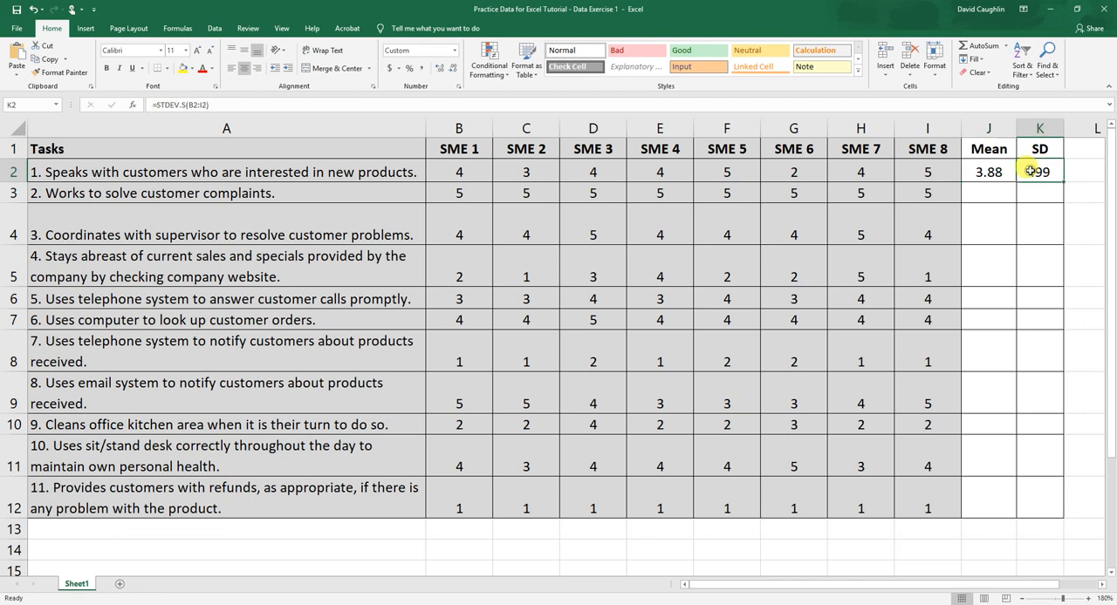
left_click(1004, 172)
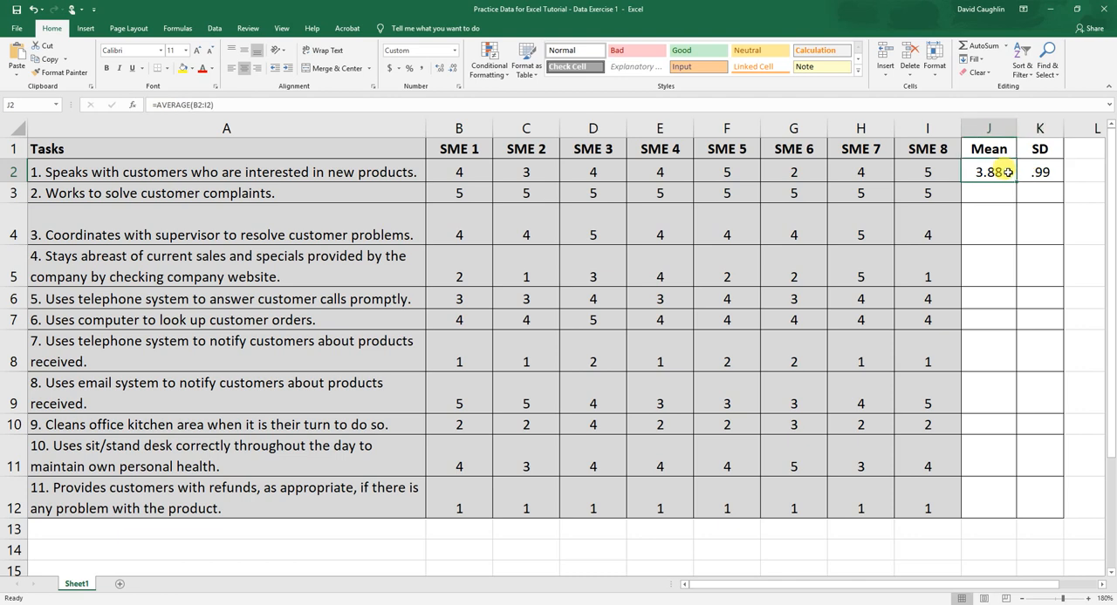
left_click(1038, 172)
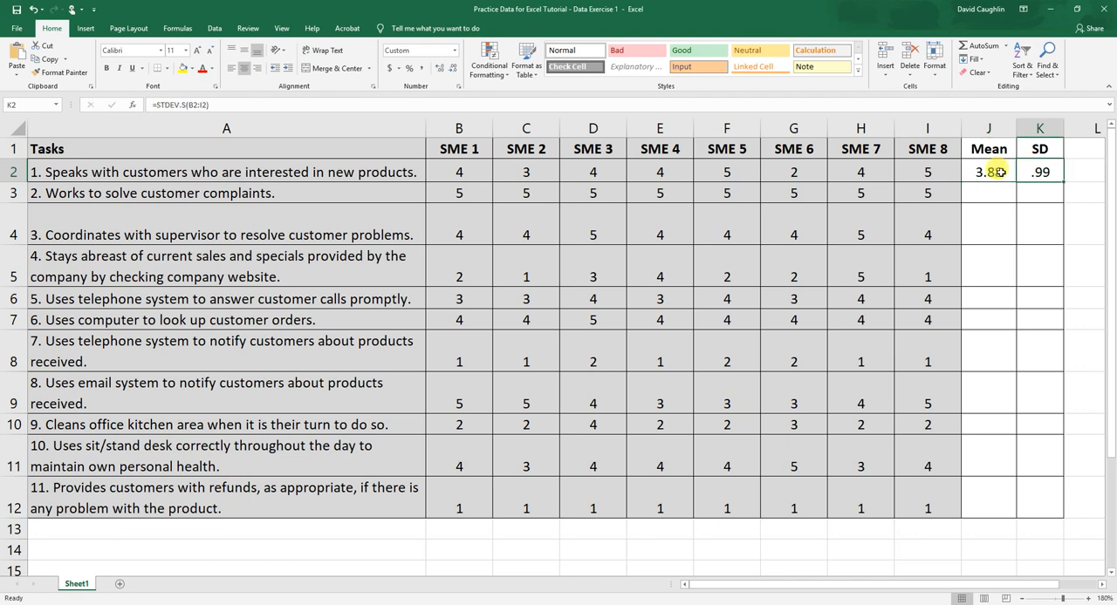
Copy the mean and standard deviation formulas from J2:K2 down to row 12 for all remaining tasks.
left_click_drag(999, 172, 1042, 171)
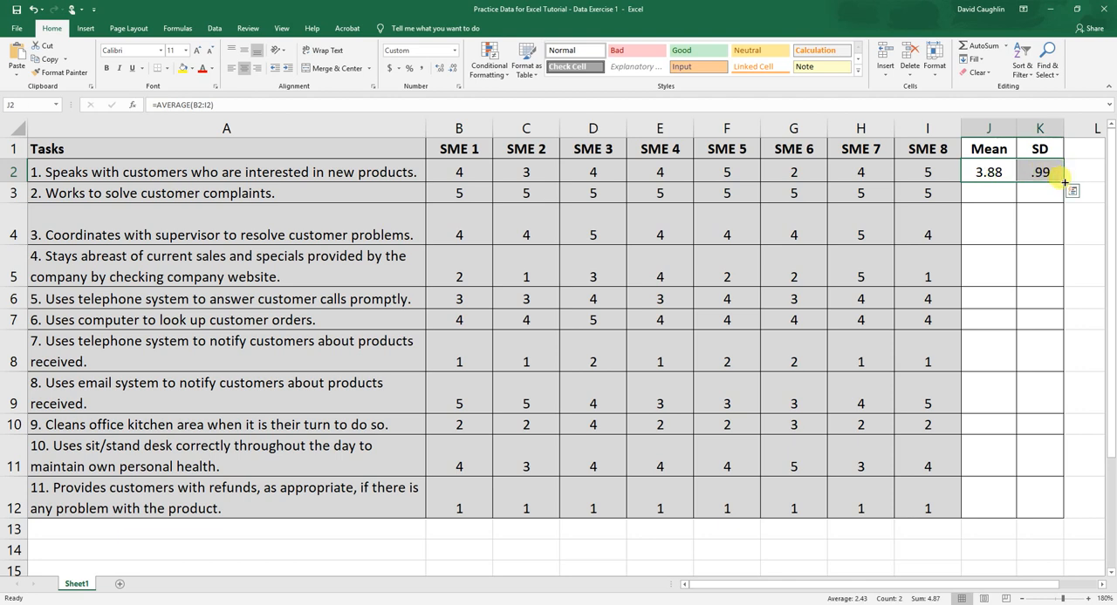
left_click_drag(1064, 182, 1064, 182)
left_click_drag(1065, 182, 1053, 514)
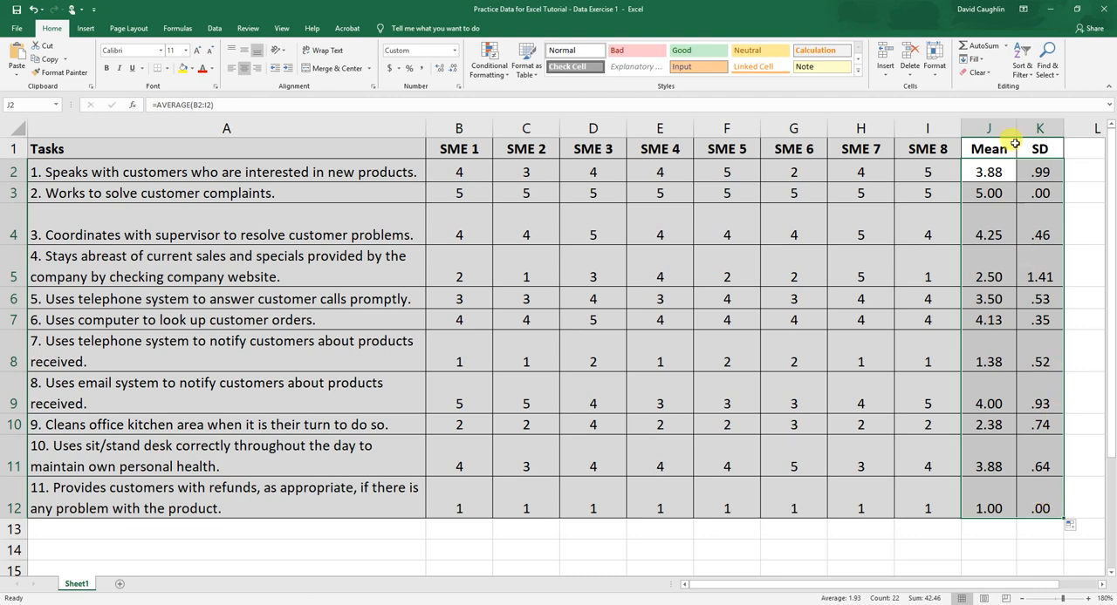
Check the mean and standard deviation formulas filled into columns J and K, down to the last task in row 12.
left_click(988, 172)
left_click(990, 194)
left_click(998, 232)
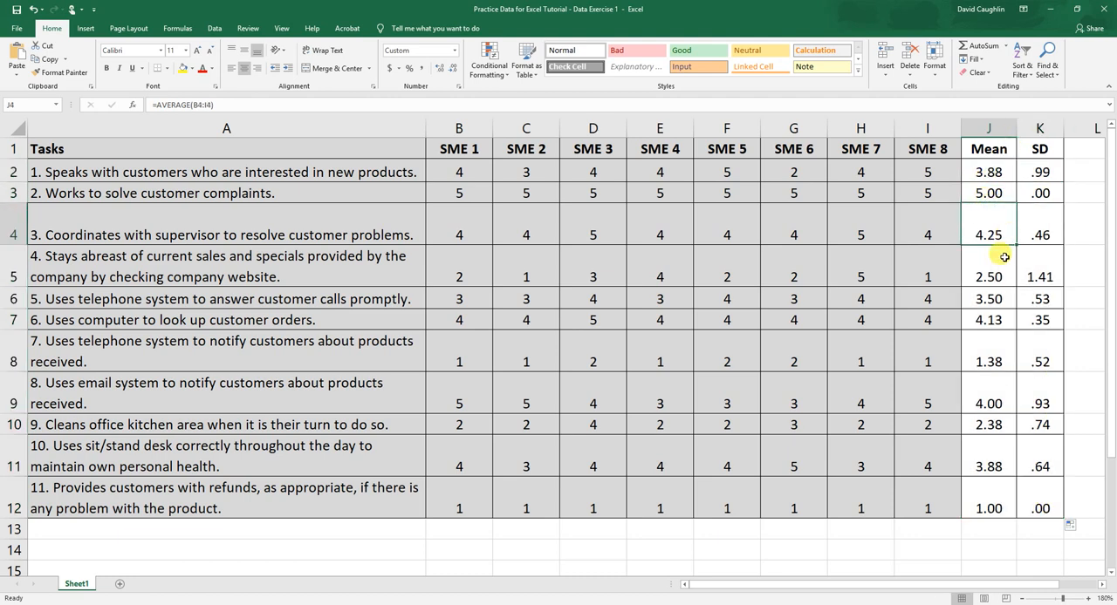
left_click(1001, 278)
left_click_drag(992, 403, 992, 426)
left_click(996, 501)
left_click(1047, 506)
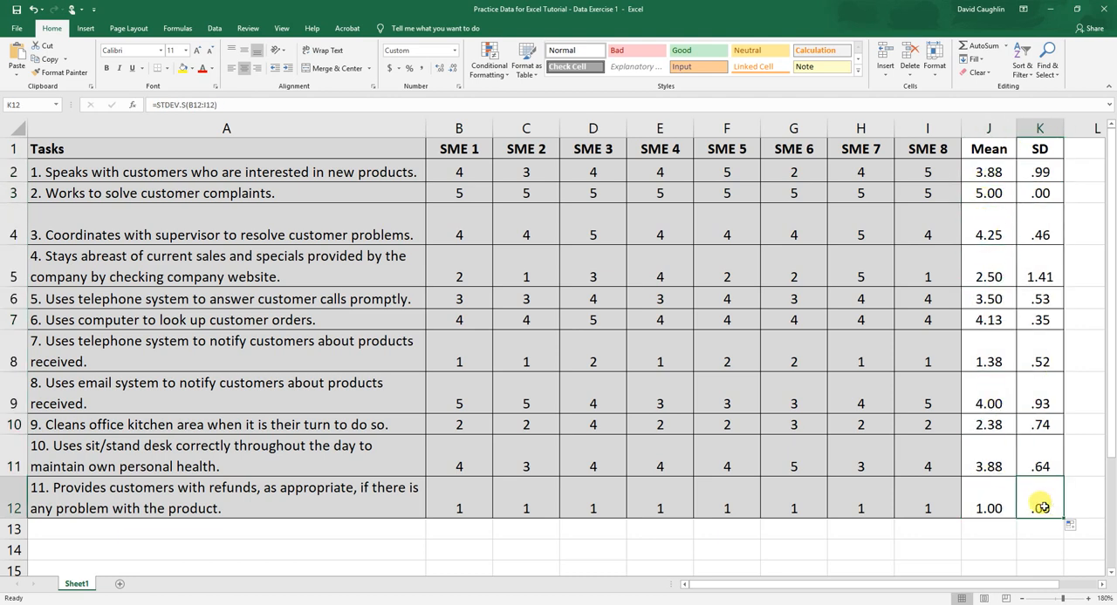
Inspect the cell range in J3's mean formula and compare the second task's mean and standard deviation with its ratings in B3:I3.
left_click(993, 192)
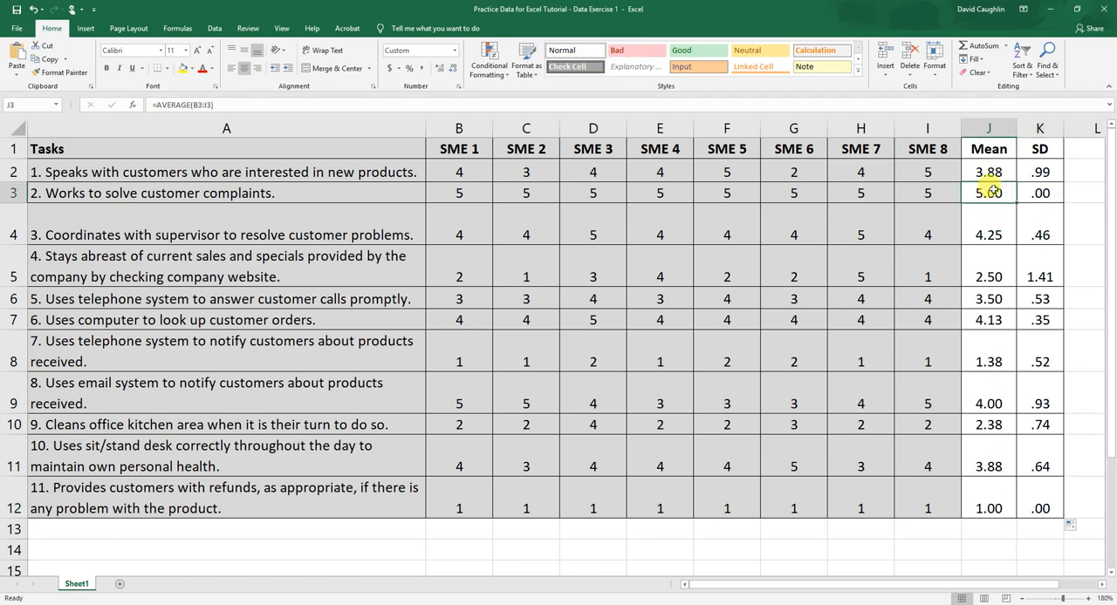
left_click(277, 104)
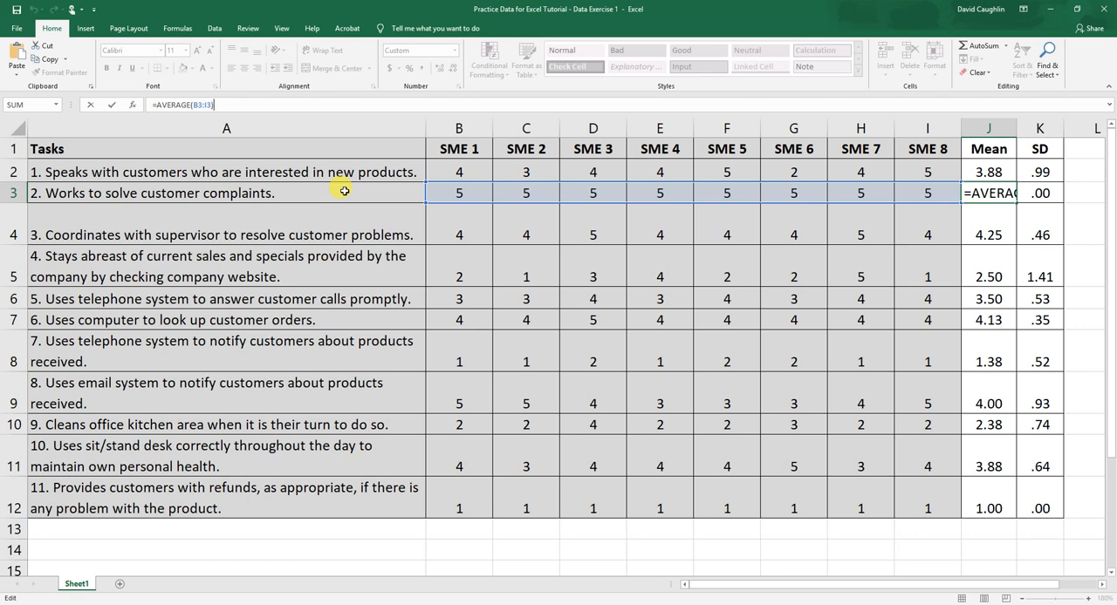
left_click(242, 106)
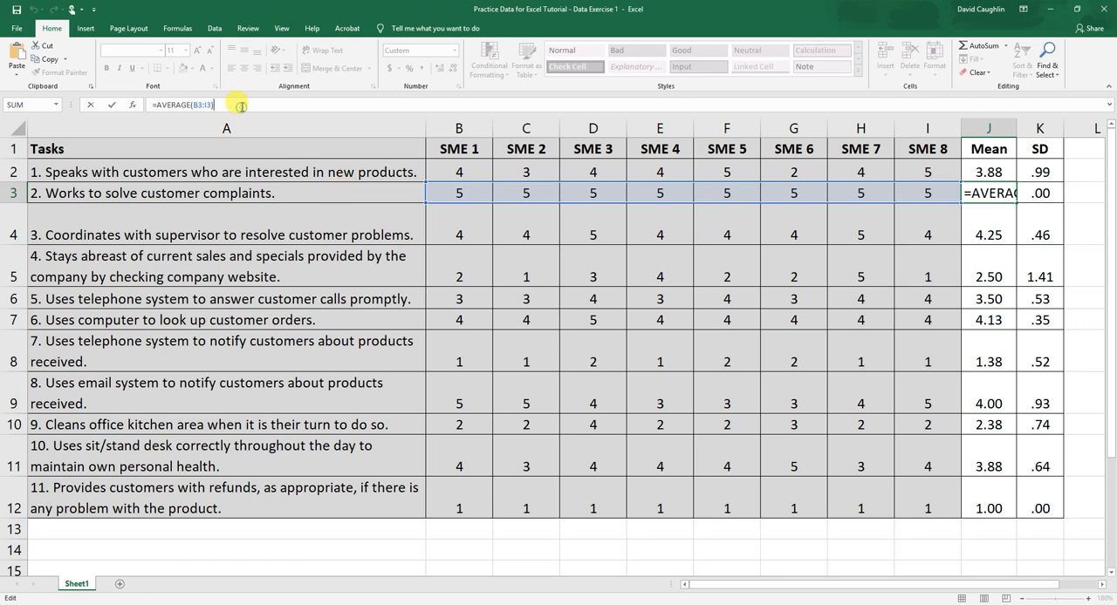
key("Return")
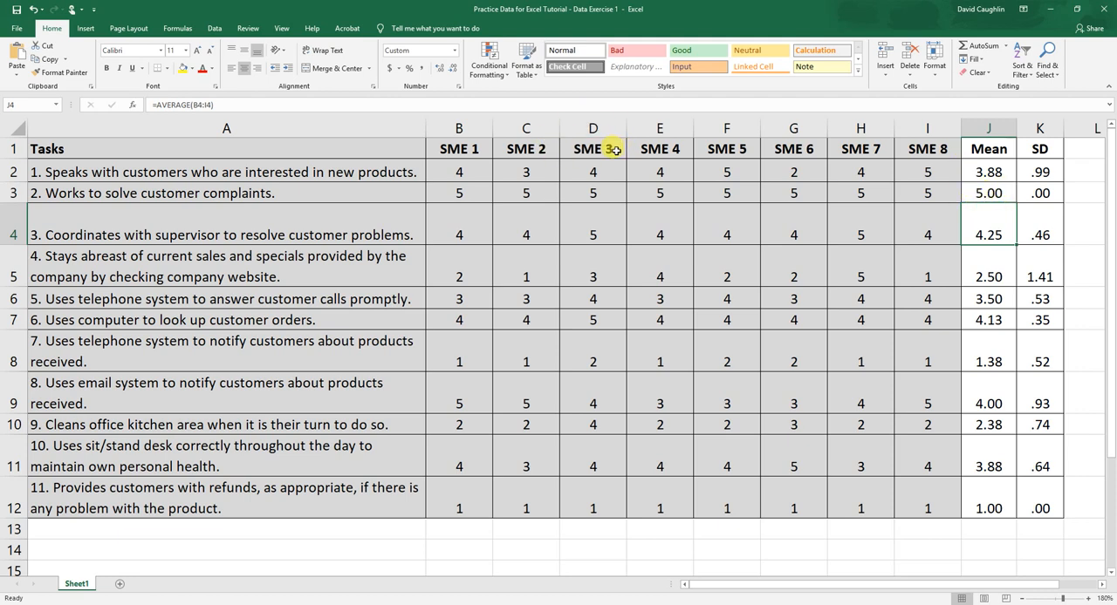
left_click(993, 193)
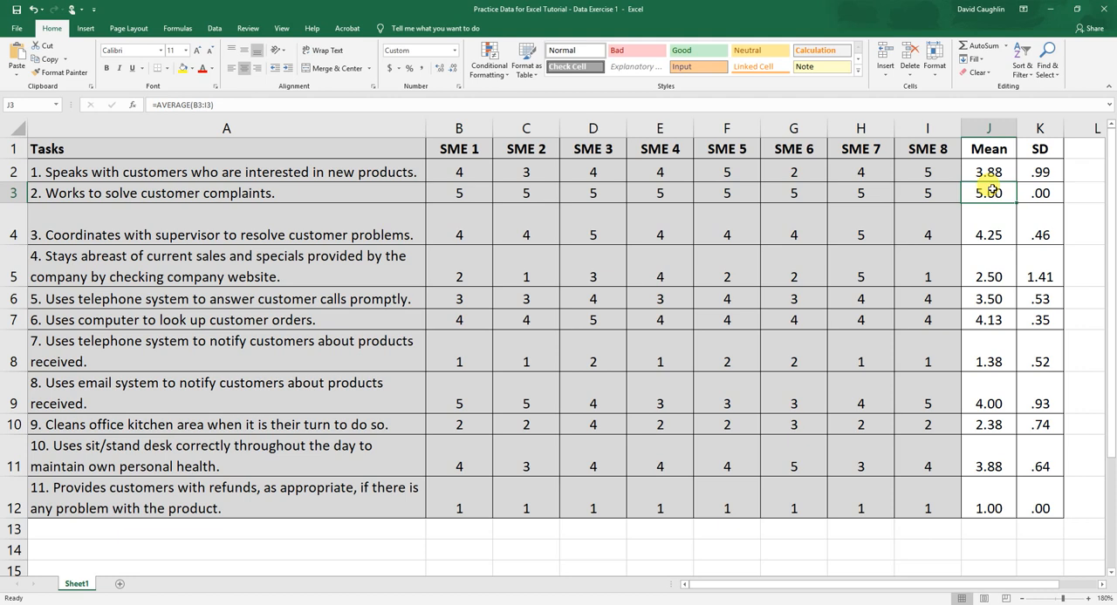
left_click(1040, 192)
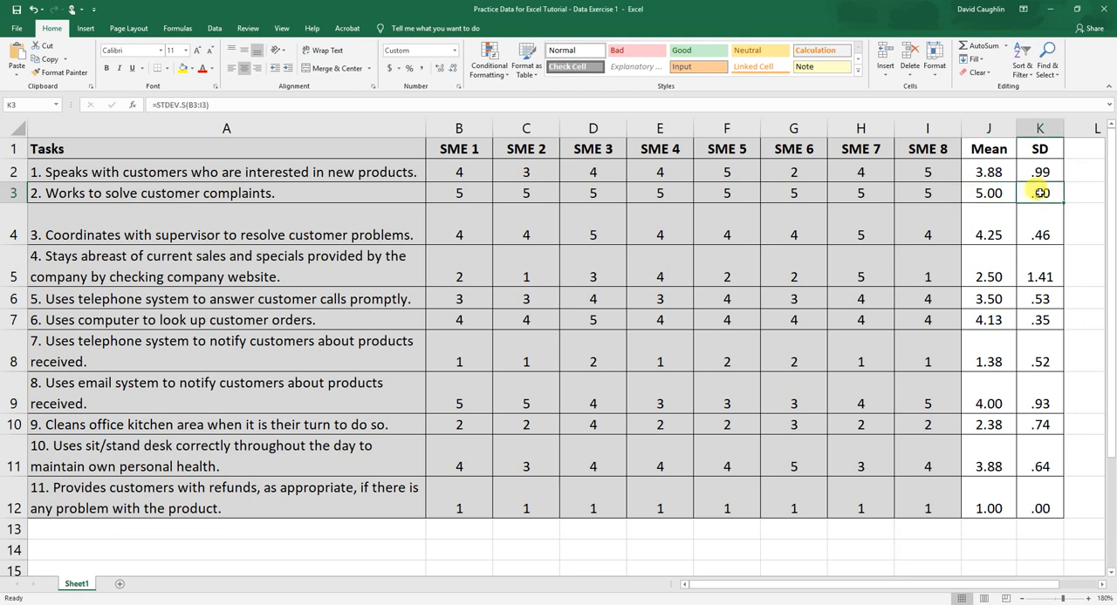
left_click_drag(458, 192, 928, 185)
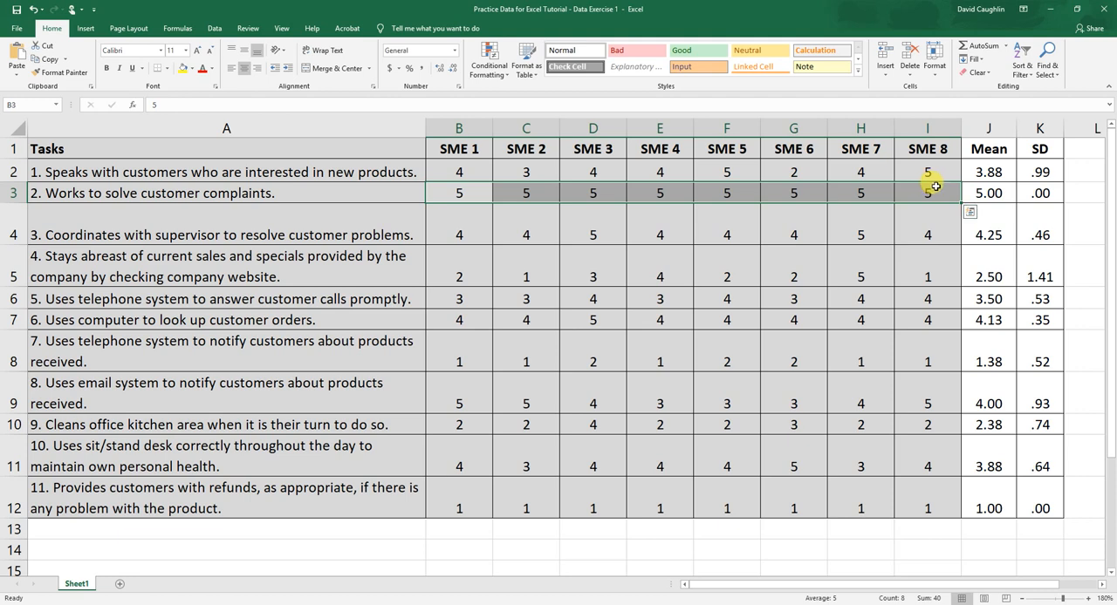
left_click(1033, 195)
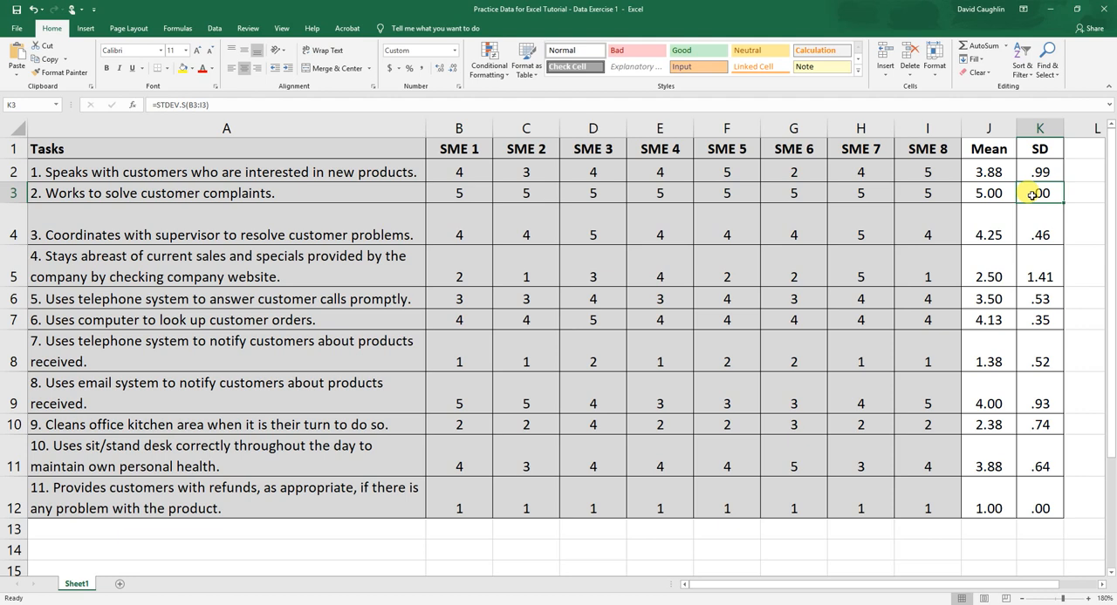
Highlight the second task's mean and standard deviation in J3:K3 with a yellow fill.
left_click_drag(990, 193, 1037, 195)
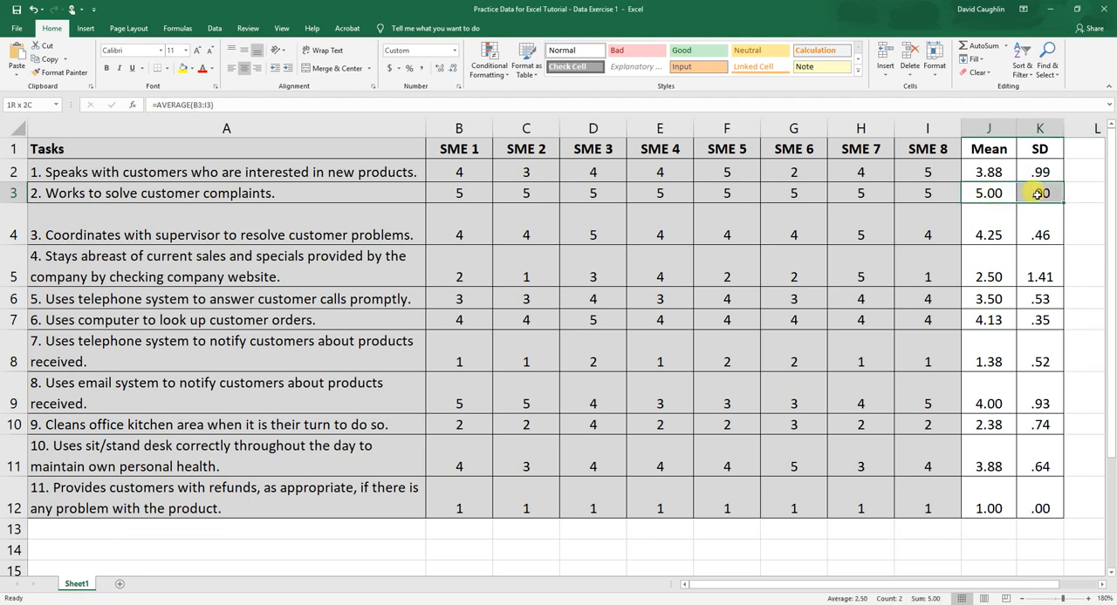
left_click(182, 69)
left_click(1005, 233)
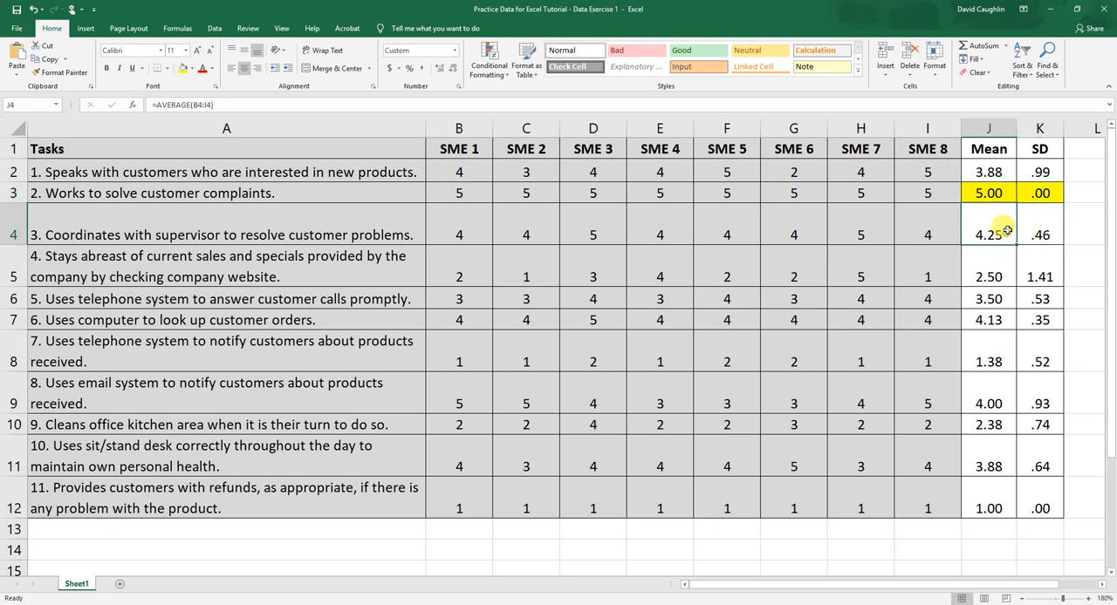
Set the fill color of the second task's mean and standard deviation in J3:K3 to standard green.
left_click(997, 193)
left_click_drag(1030, 193, 991, 191)
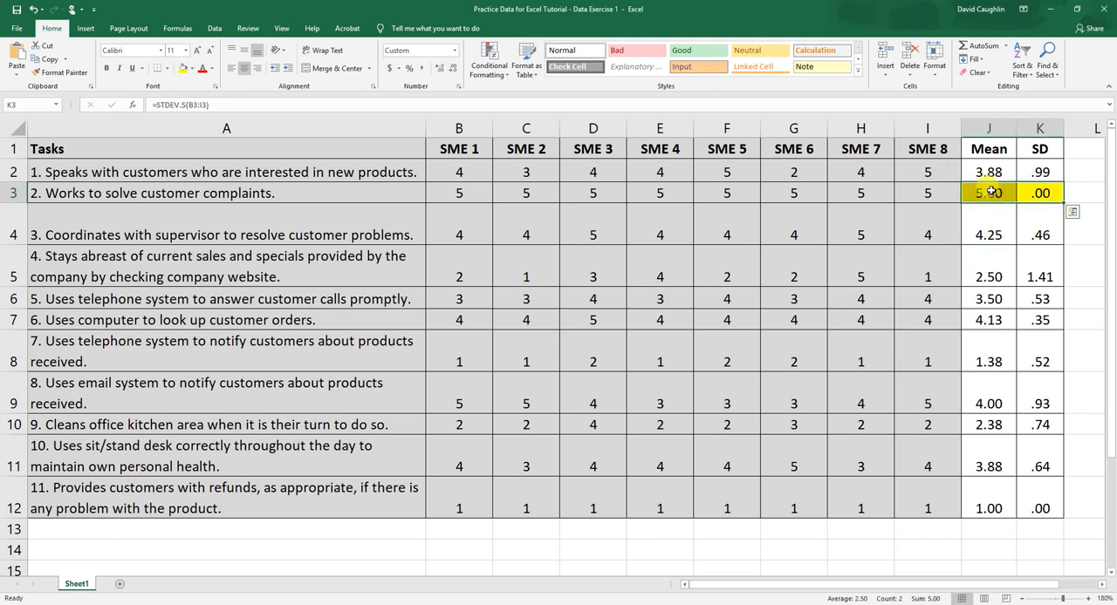
left_click(190, 70)
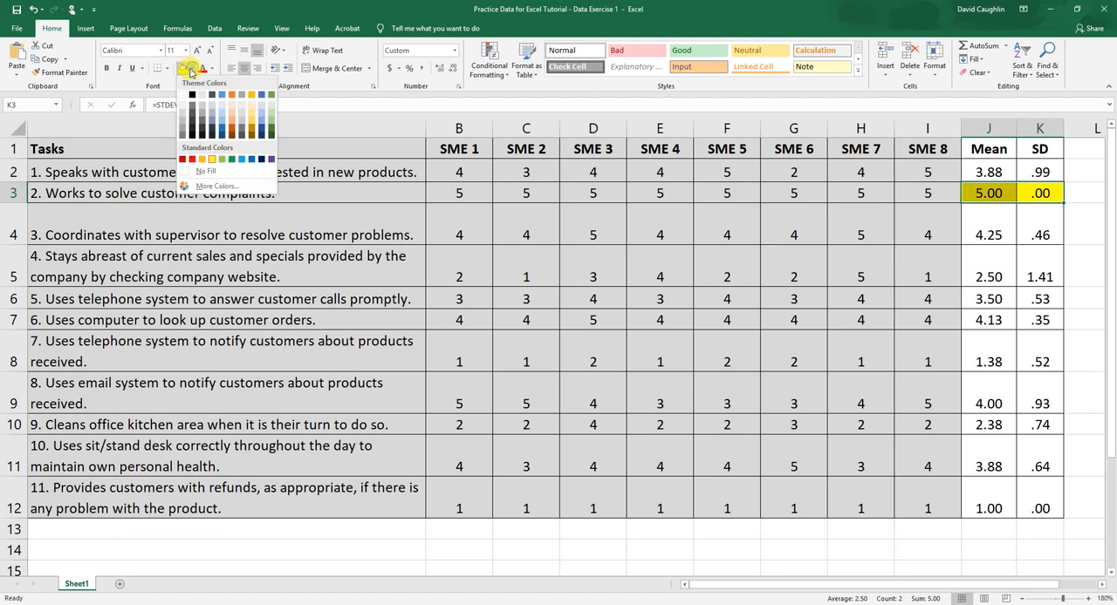
left_click(231, 159)
left_click_drag(992, 192, 1049, 194)
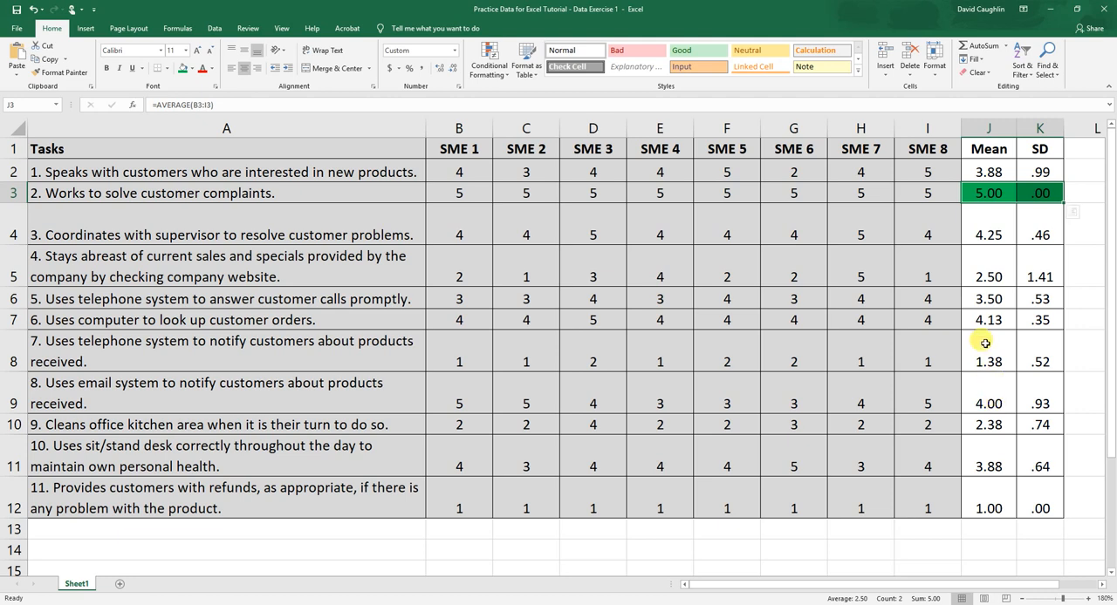
Review the third task's mean and standard deviation in J4:K4 and highlight both cells with the same green fill.
left_click(999, 224)
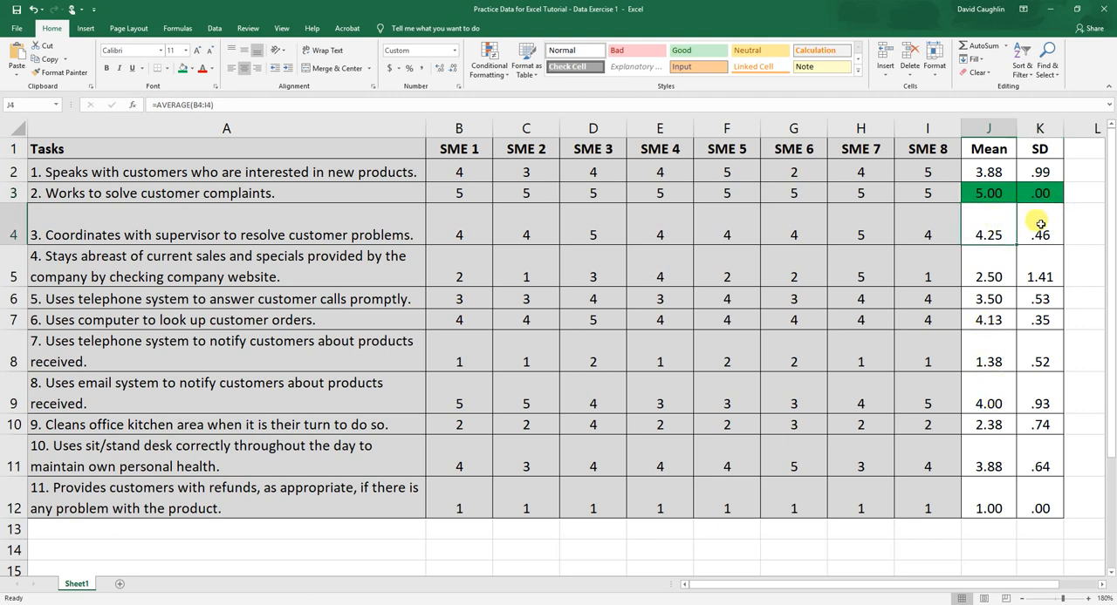
left_click(1044, 228)
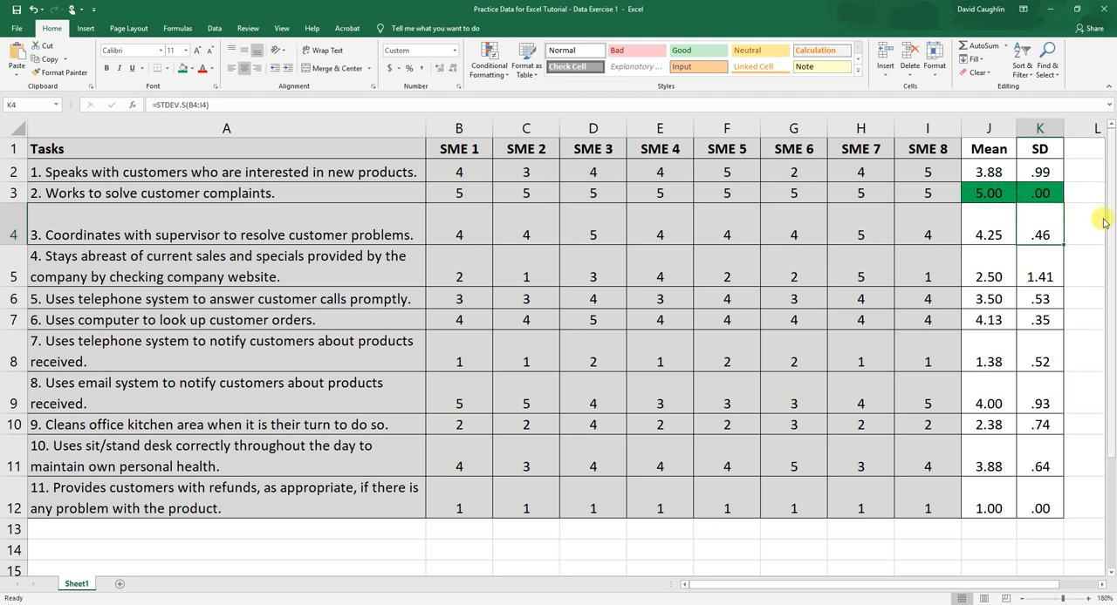
left_click_drag(975, 232, 1039, 230)
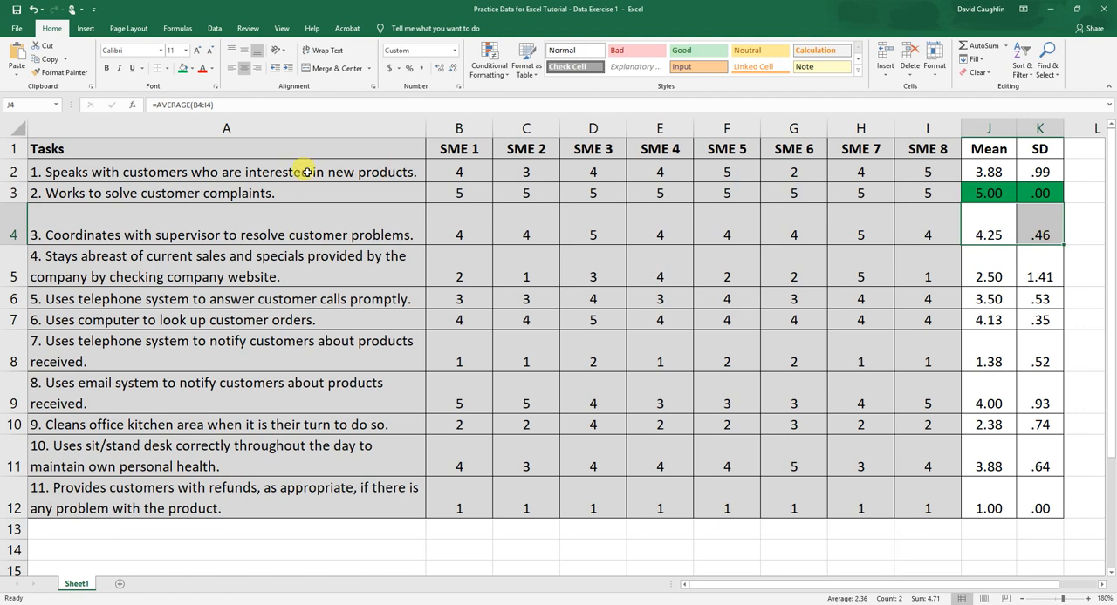
left_click(180, 70)
left_click(1008, 265)
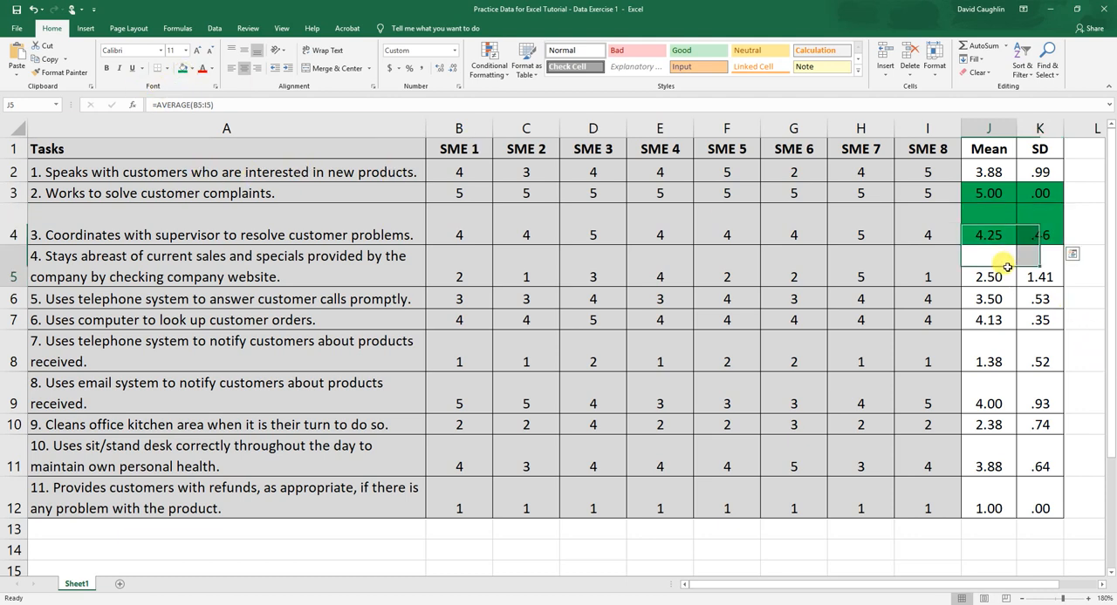
left_click(984, 215)
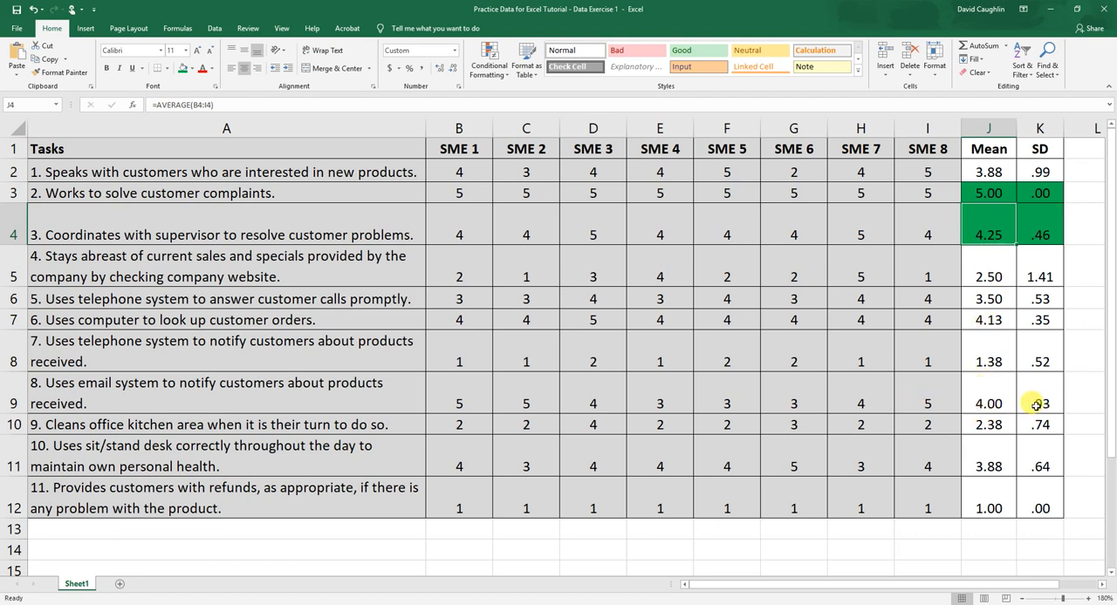
Review the eighth task's statistics in J9:K9 and highlight the sixth task's mean and standard deviation in J7:K7 with green.
left_click_drag(977, 394, 1040, 391)
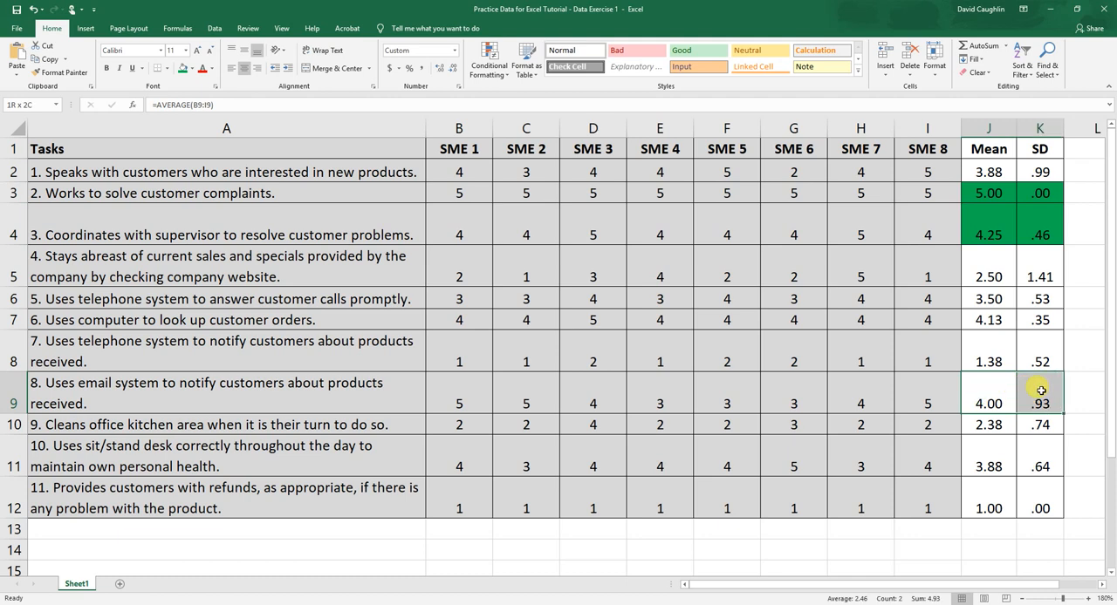
left_click(1039, 395)
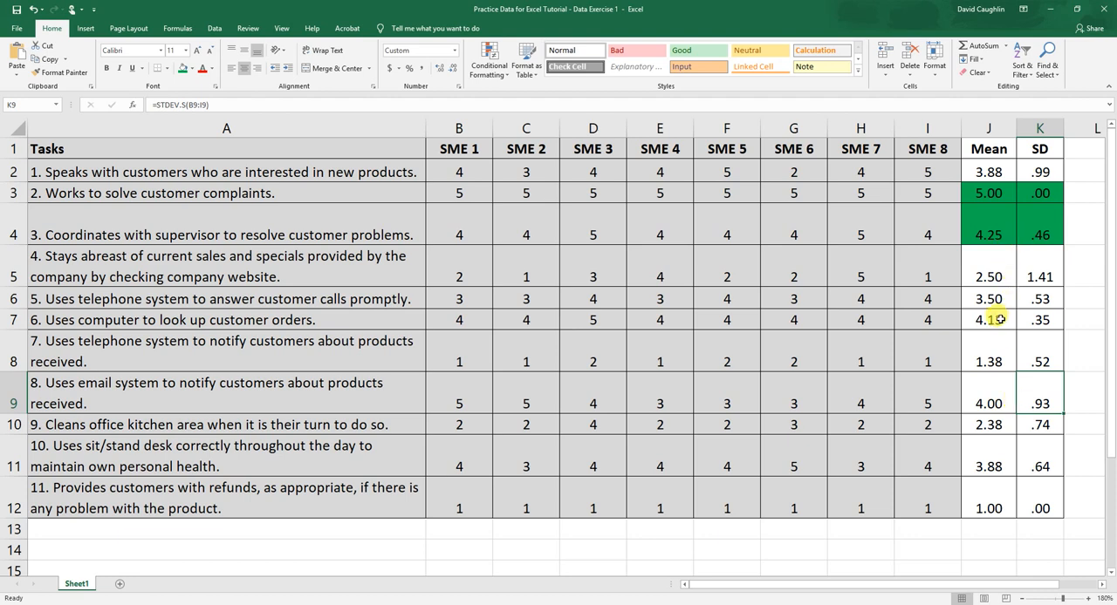
left_click_drag(995, 319, 1034, 320)
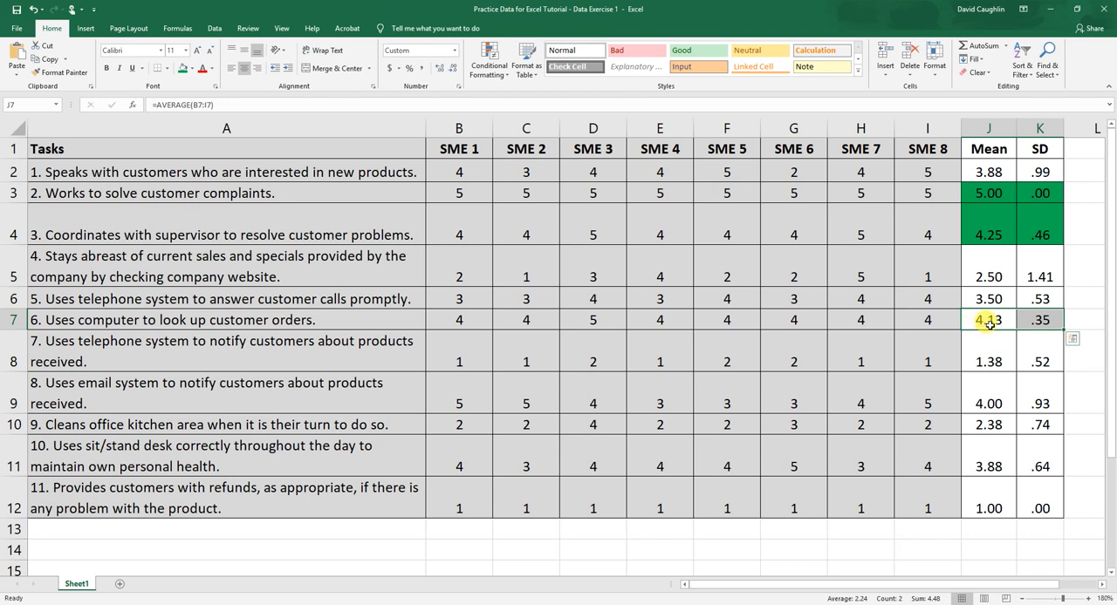
left_click(183, 69)
left_click(1008, 227)
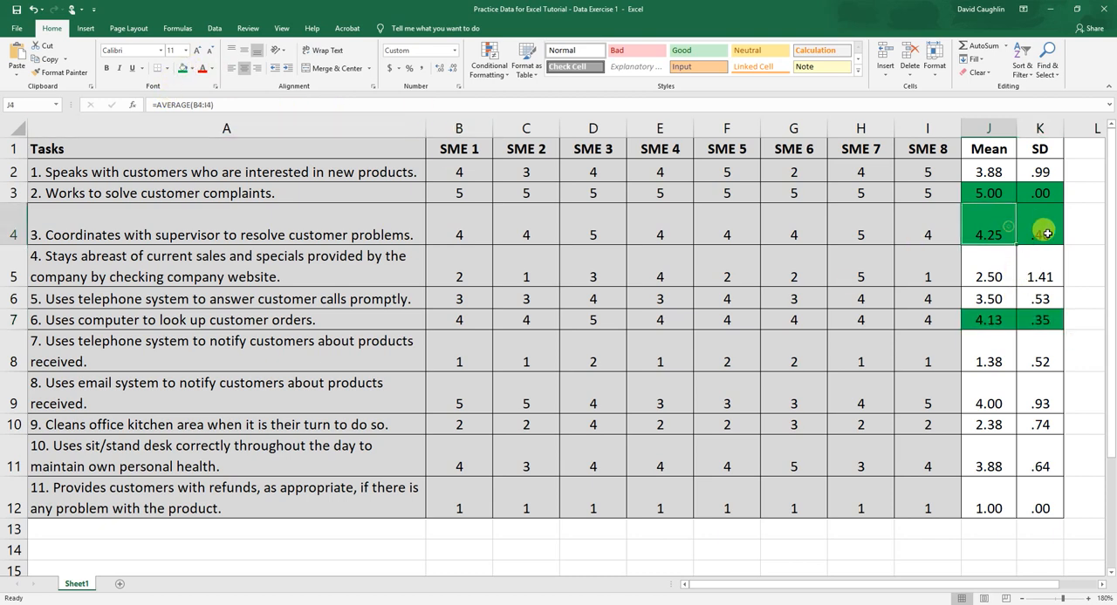
Highlight the names of the second, third and sixth tasks in A3, A4 and A7 with the same green fill.
left_click(1039, 321)
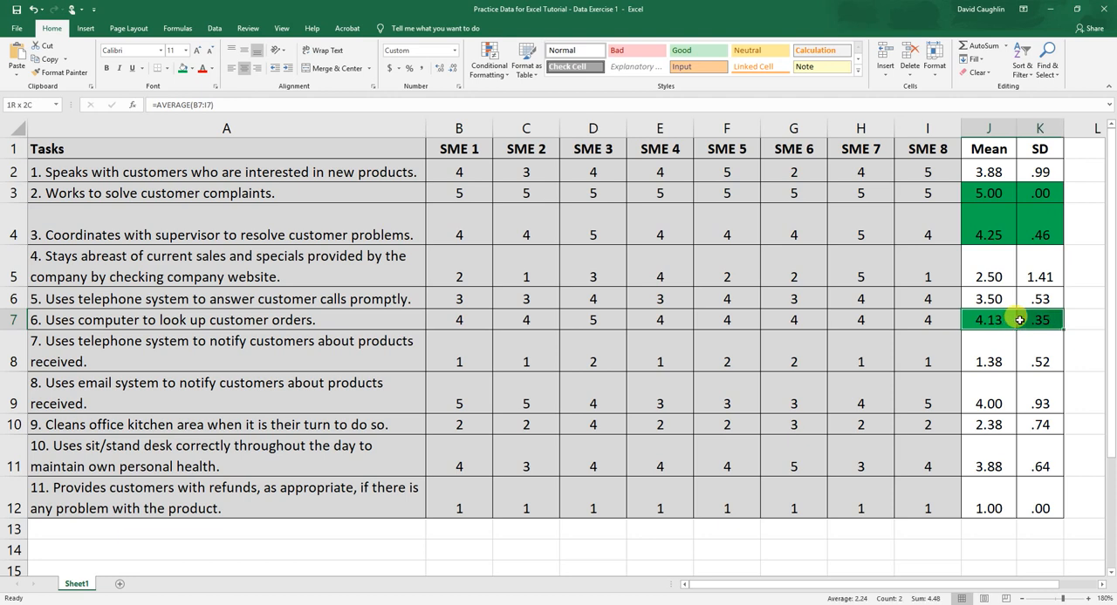
left_click_drag(989, 214, 991, 203)
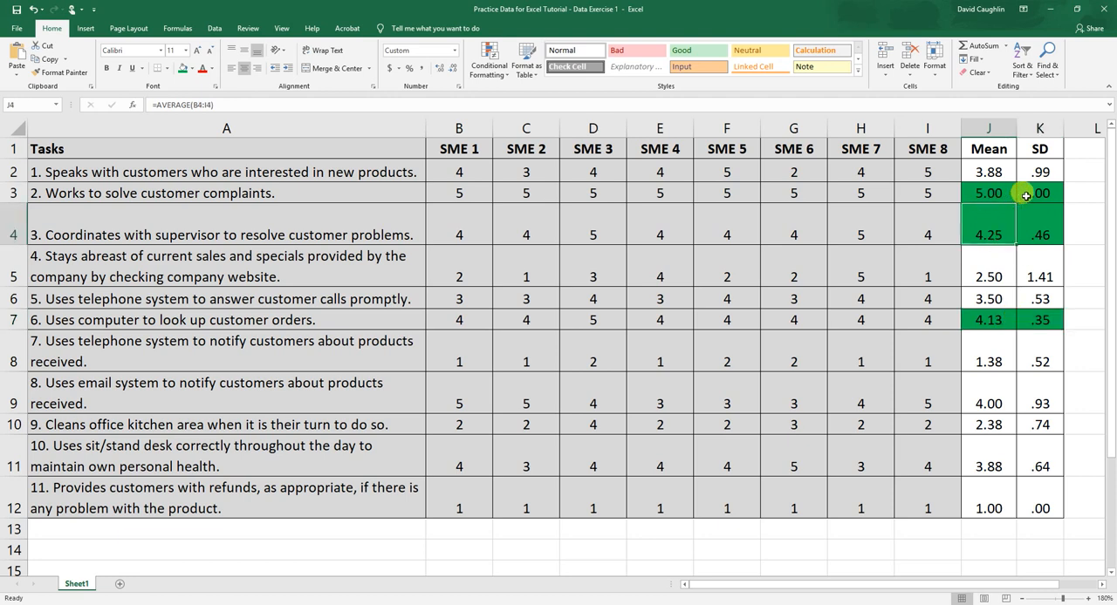
left_click(267, 193)
left_click(183, 69)
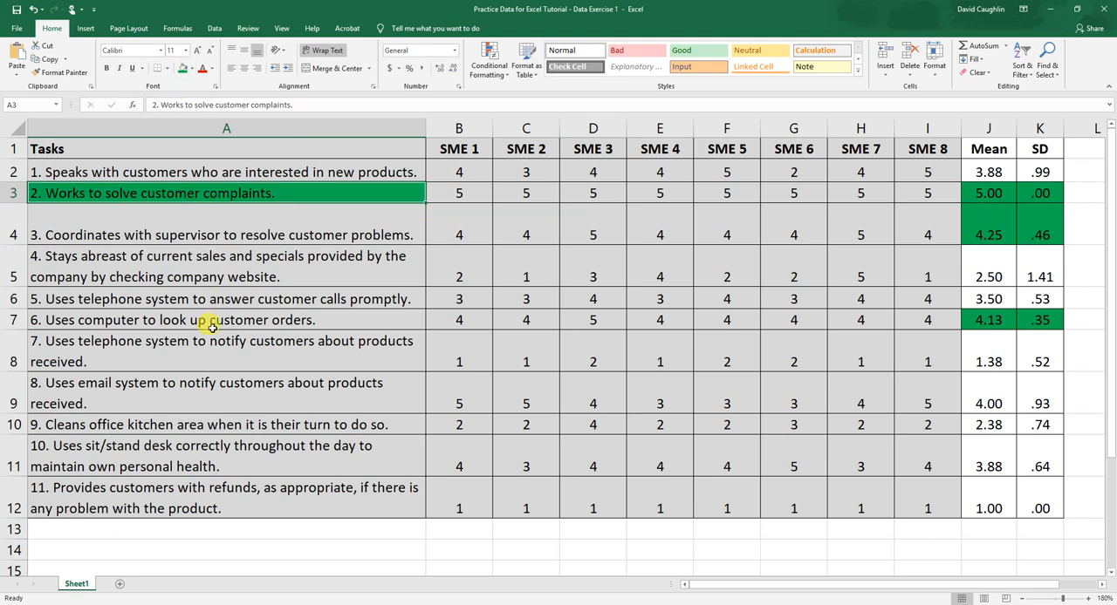
left_click(194, 226)
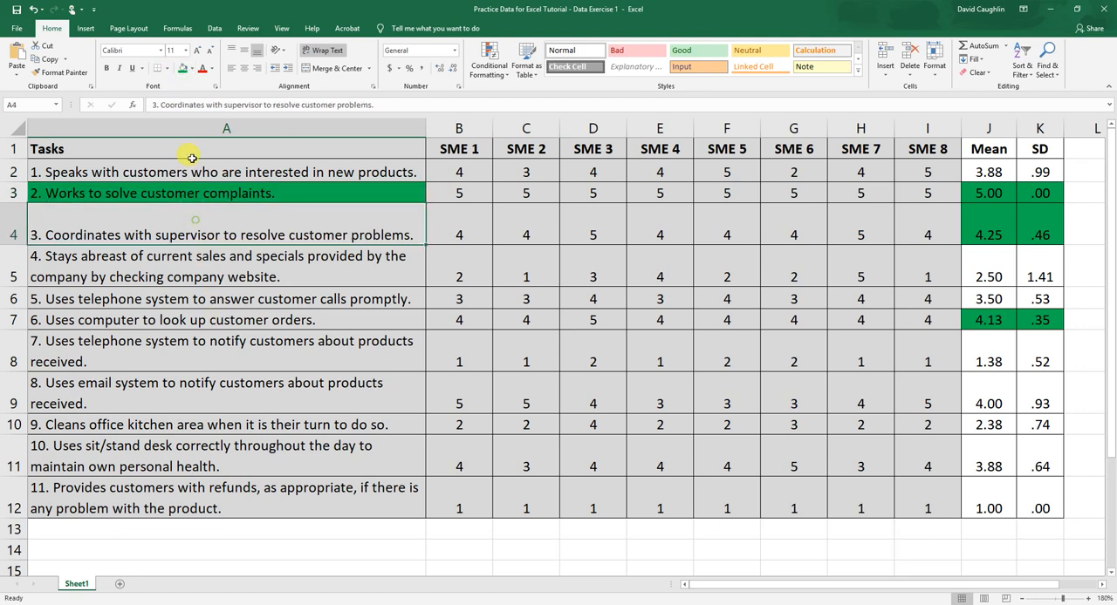
left_click(182, 69)
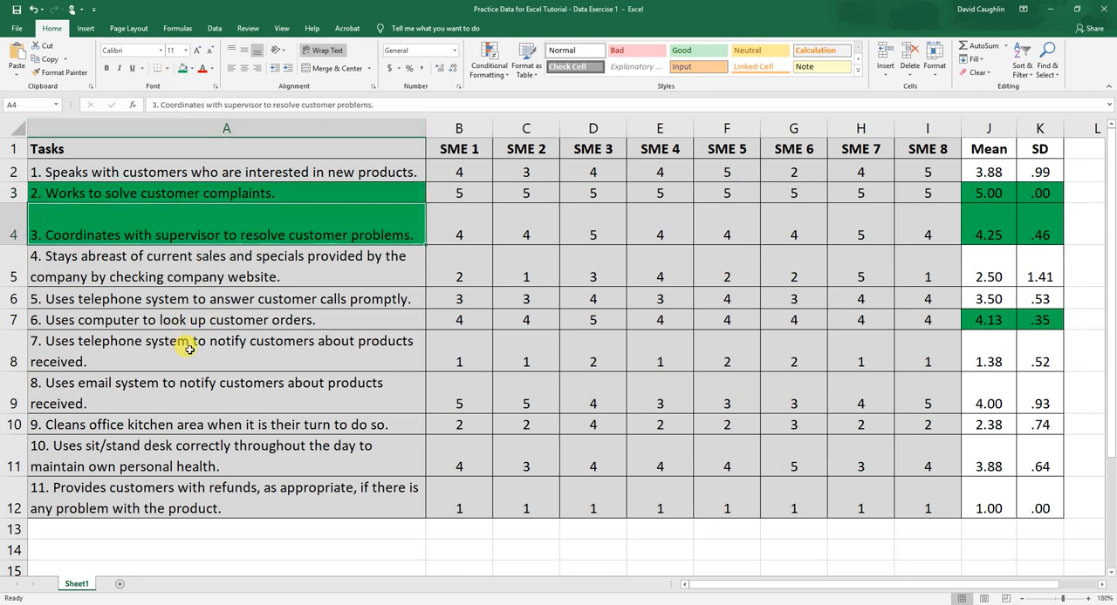
left_click(190, 319)
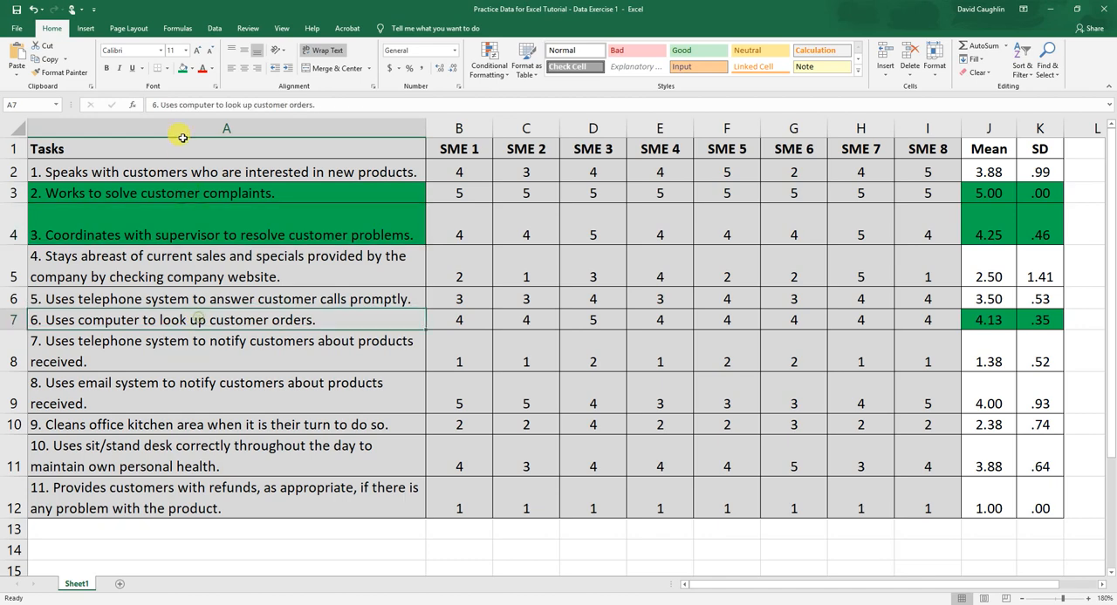
left_click(182, 69)
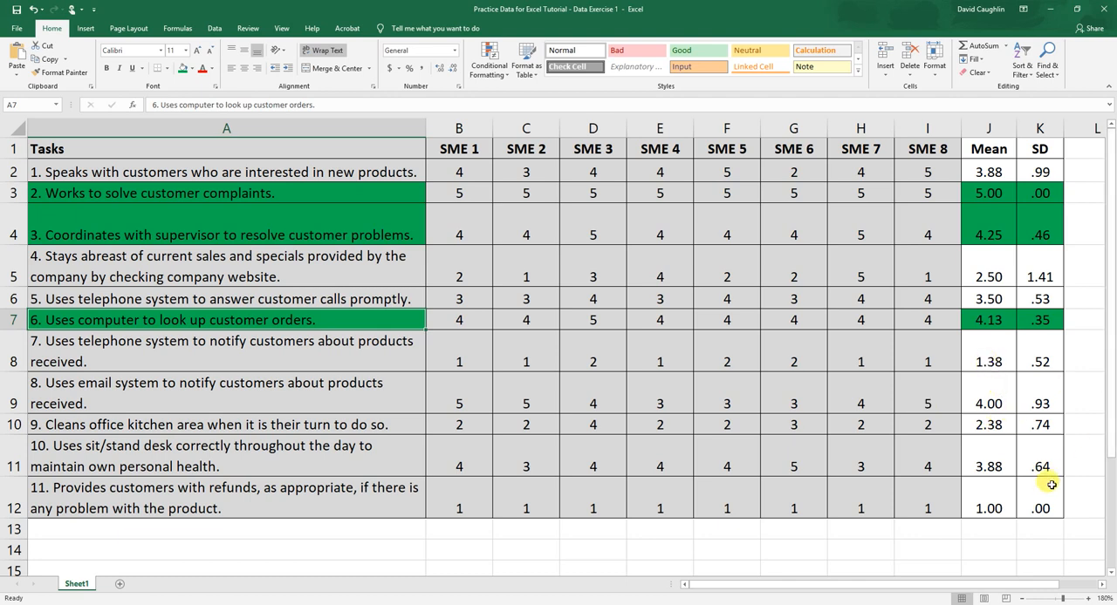
Examine the eleventh task's SME ratings in B12:I12 together with its mean in J12 and standard deviation in K12.
left_click_drag(449, 499, 930, 502)
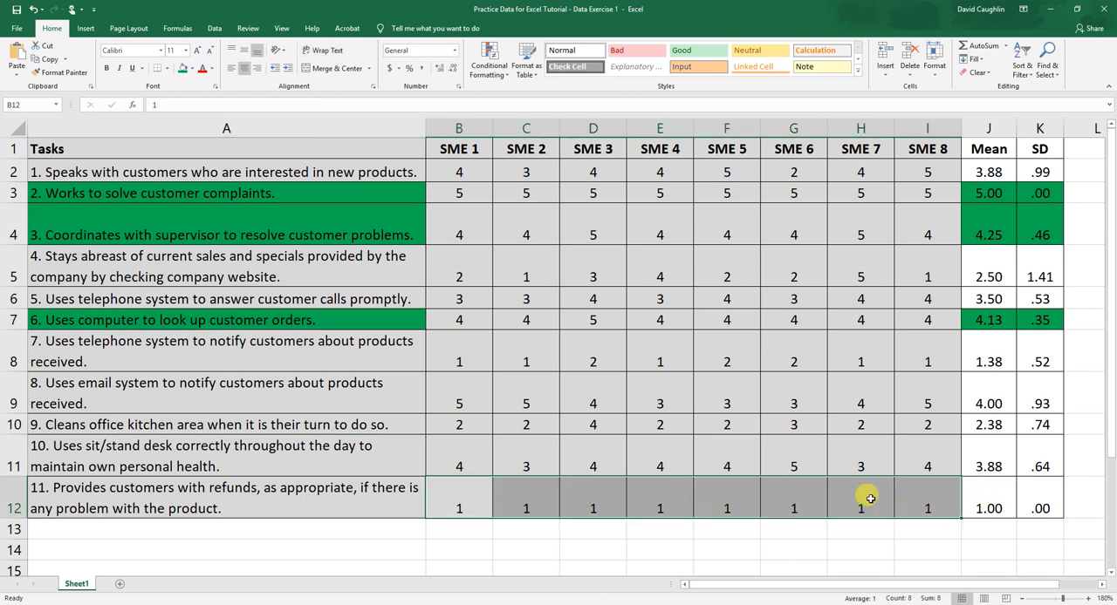
left_click(971, 494)
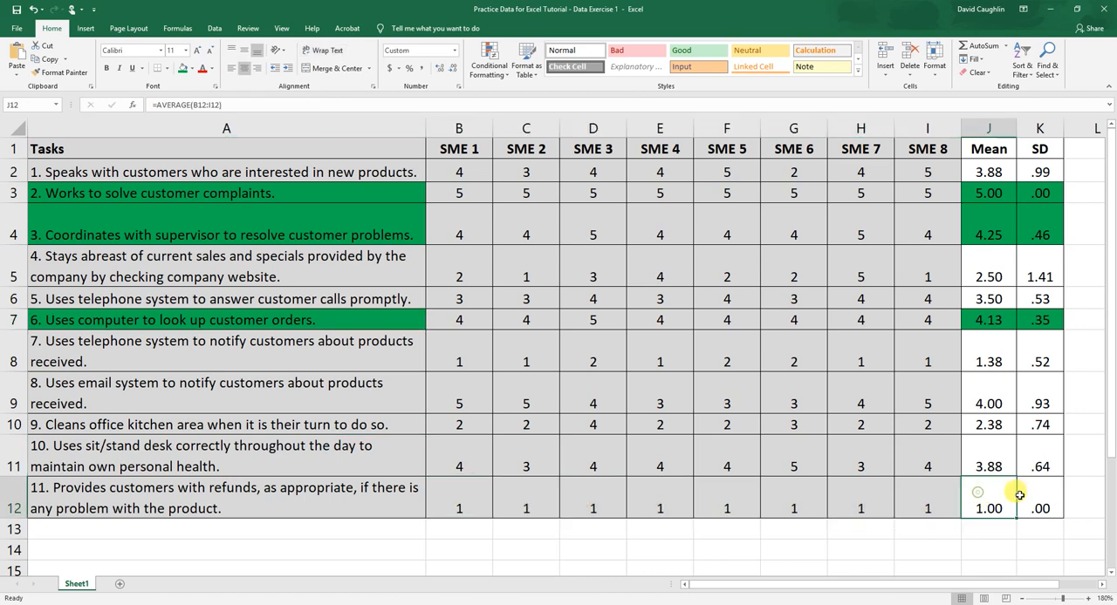
left_click(1035, 498)
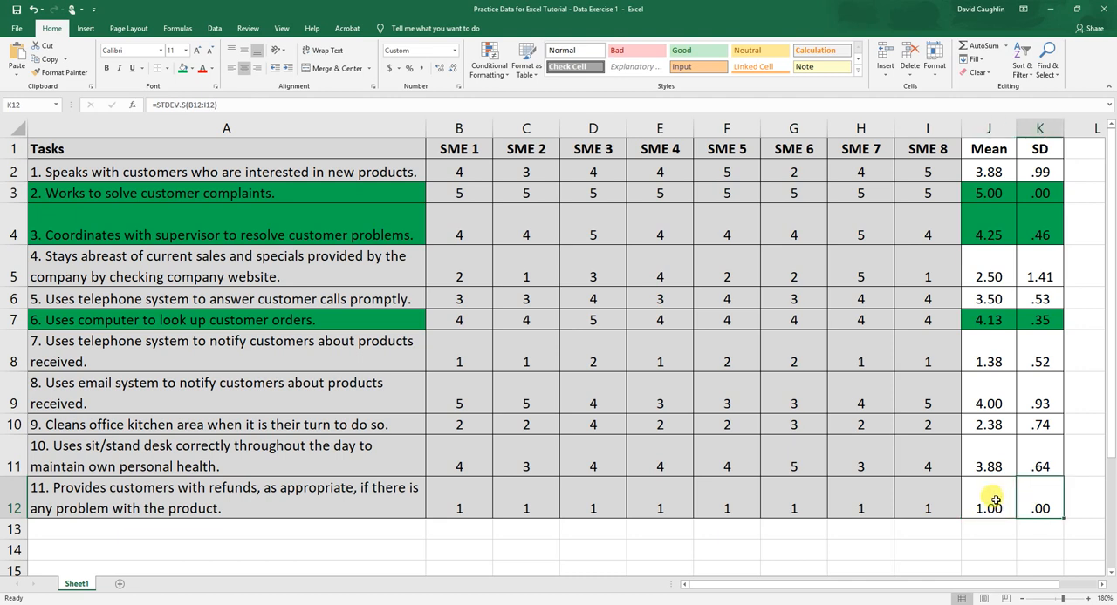
left_click(995, 500)
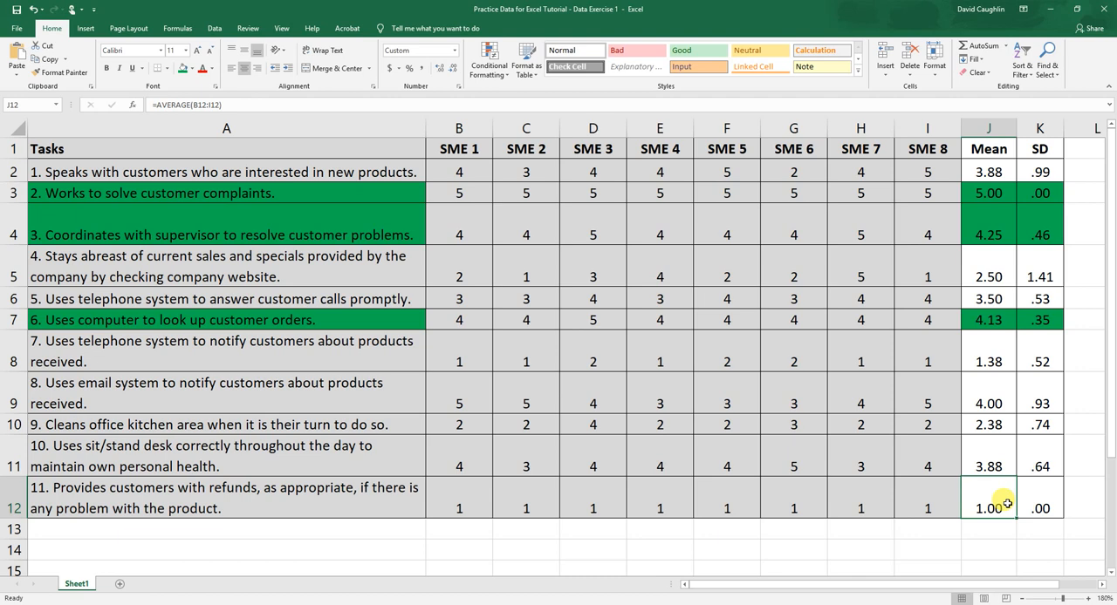
left_click(131, 490)
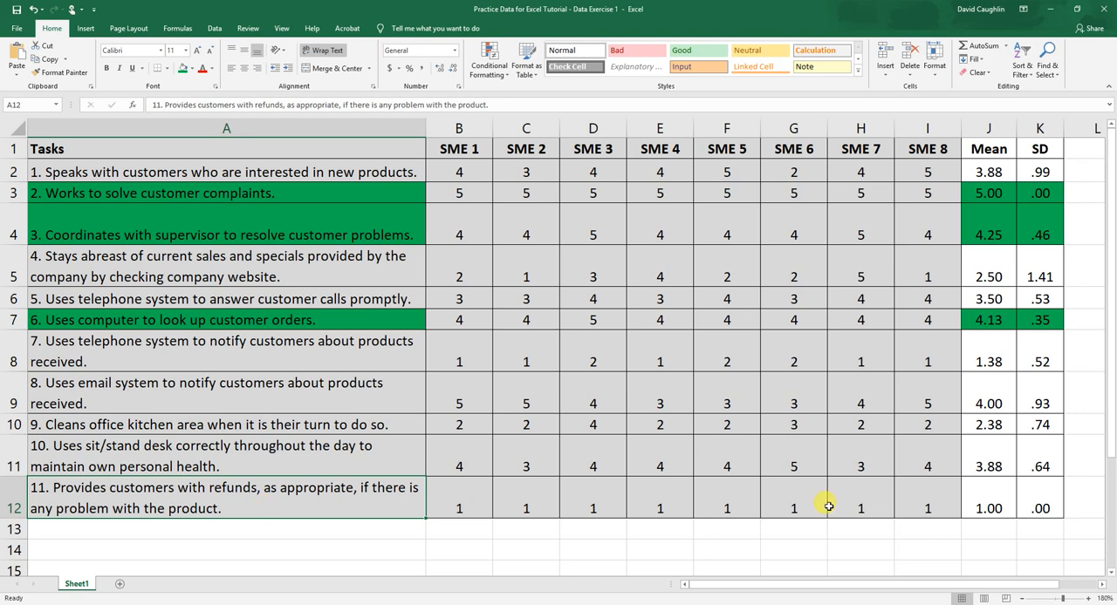
left_click(979, 496)
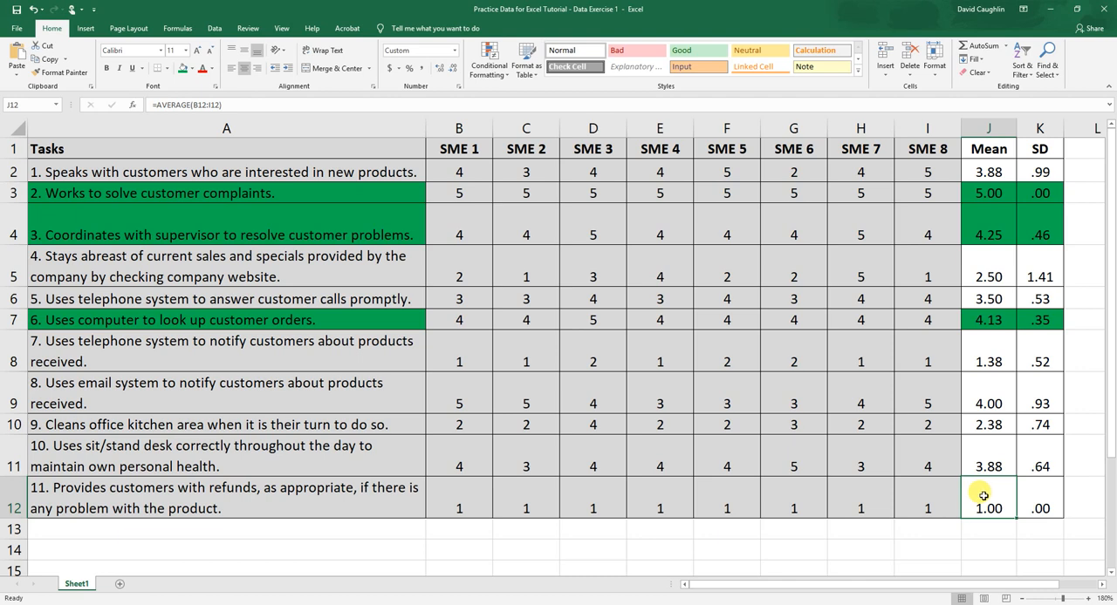
left_click(1038, 495)
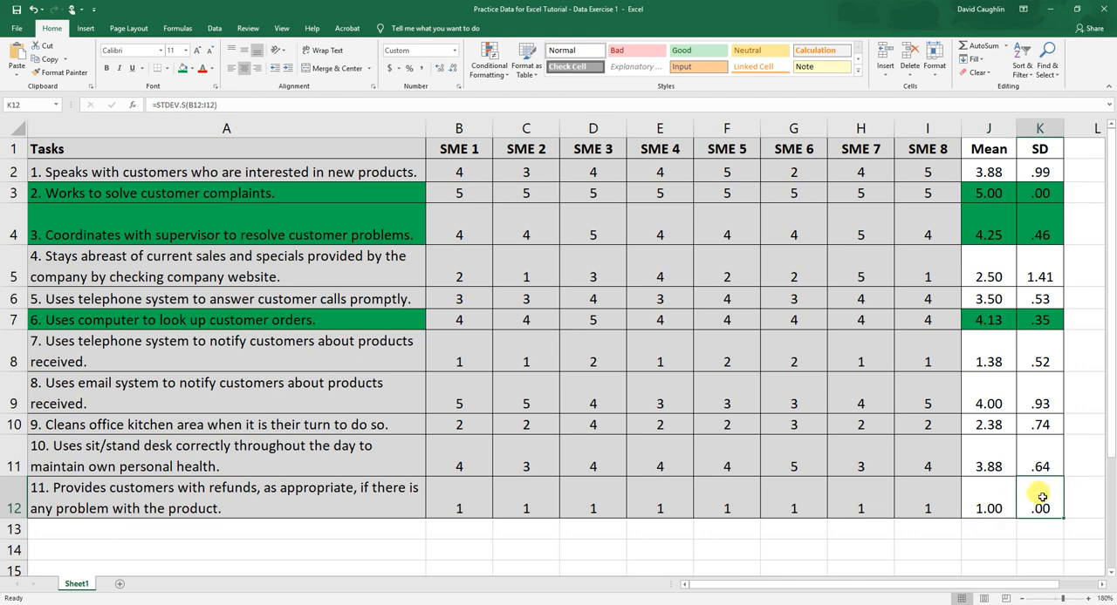
left_click(993, 499)
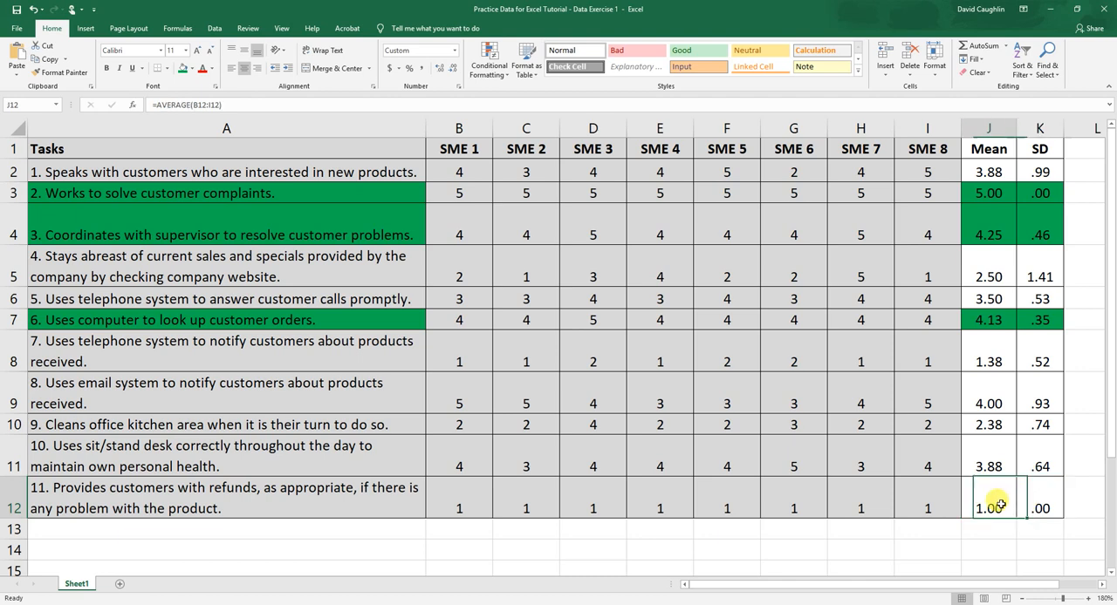
left_click(1049, 502)
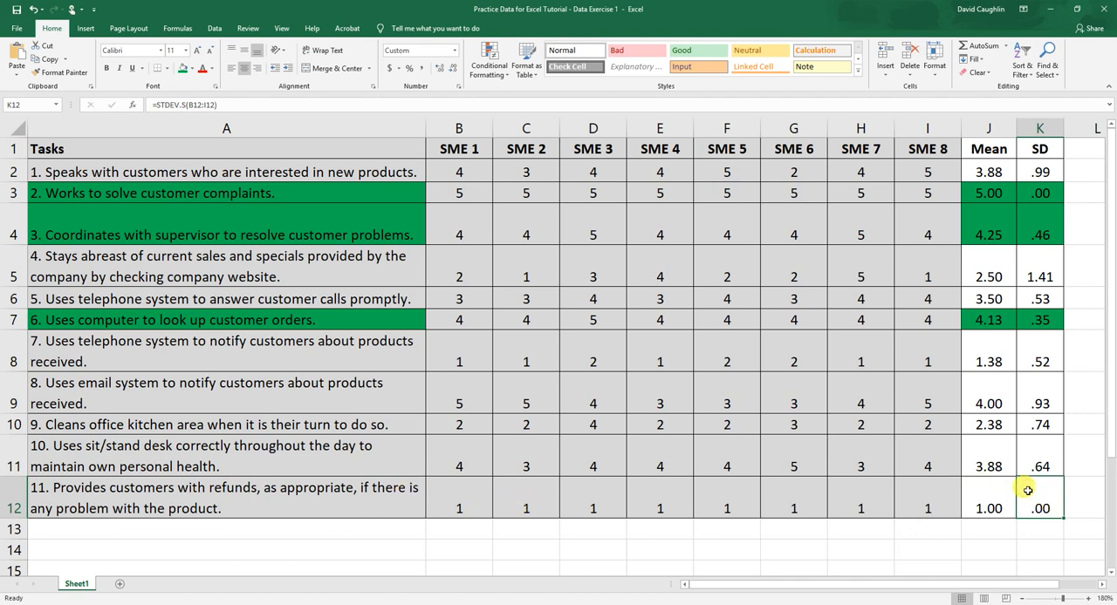
left_click(985, 499)
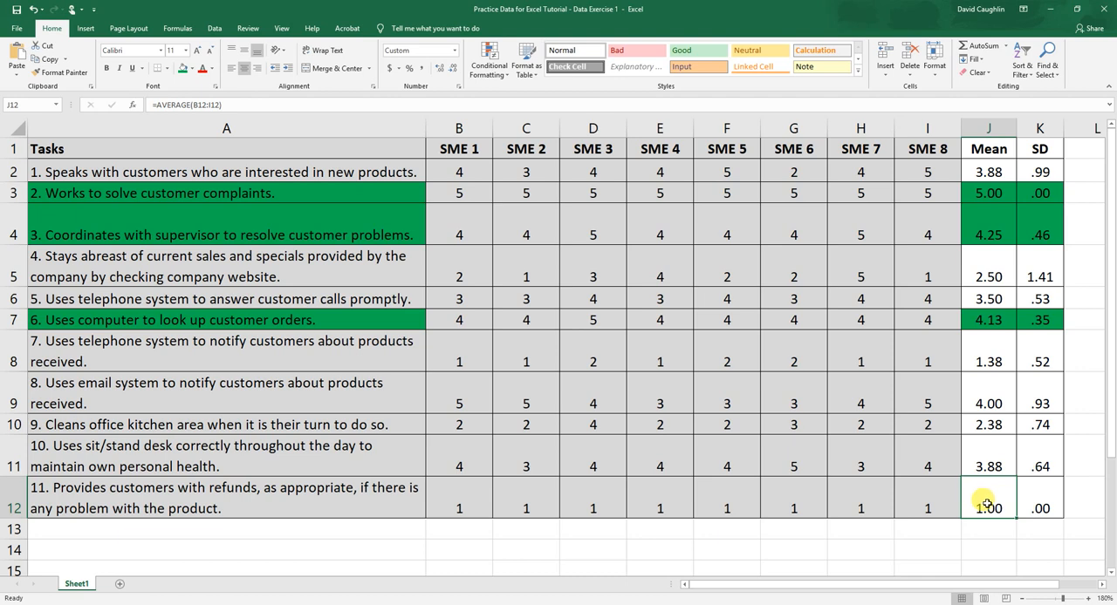
Fill the eleventh task's mean and standard deviation in J12:K12 and its name in A12 with red.
left_click_drag(1037, 499, 972, 504)
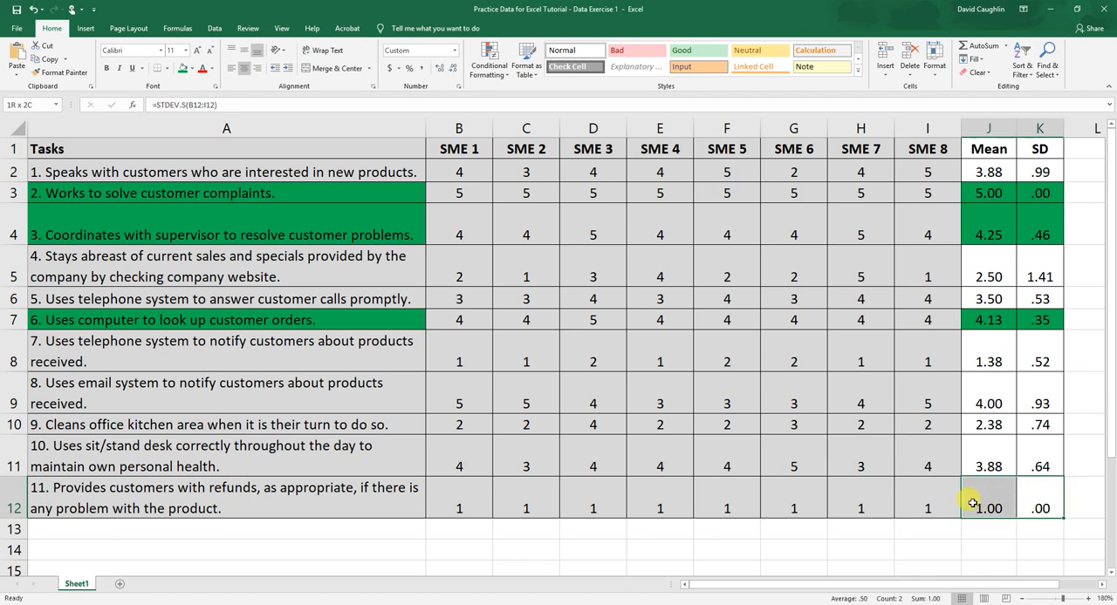
left_click(192, 68)
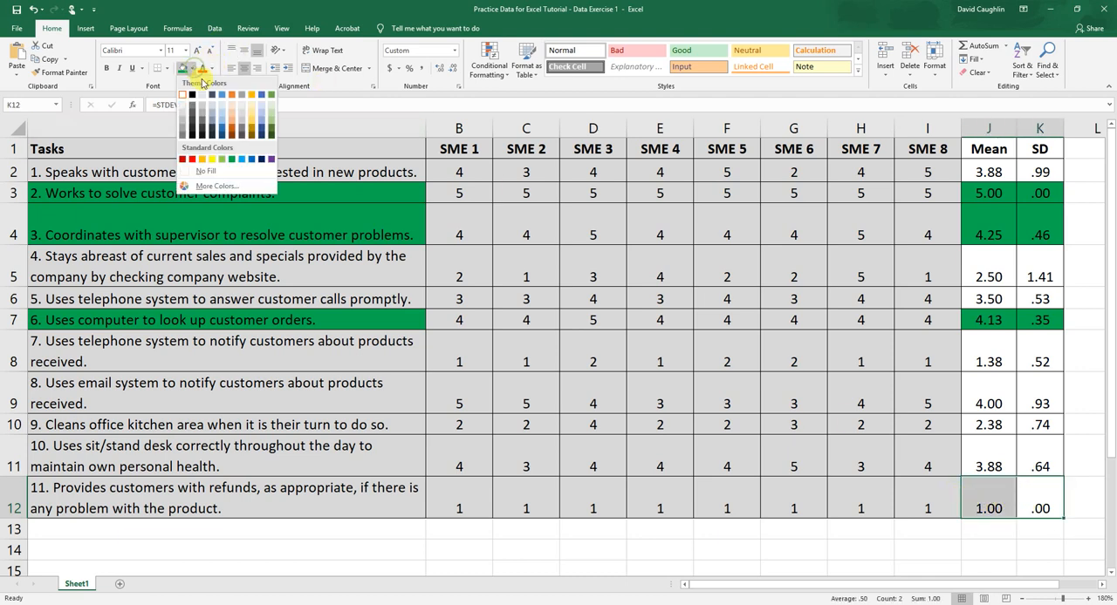
left_click(182, 159)
left_click(132, 493)
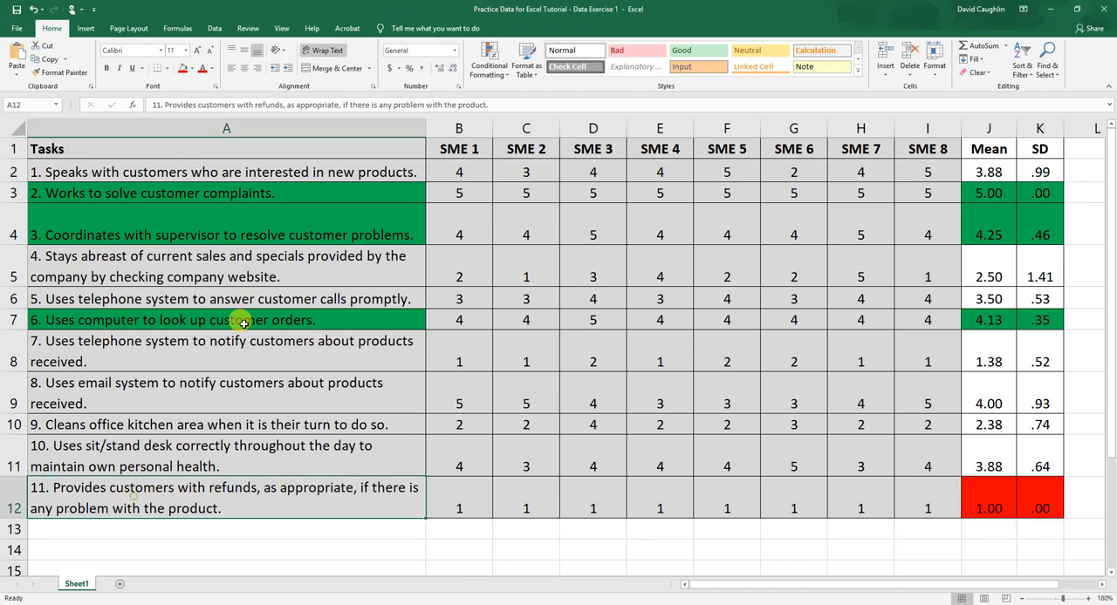
left_click(180, 68)
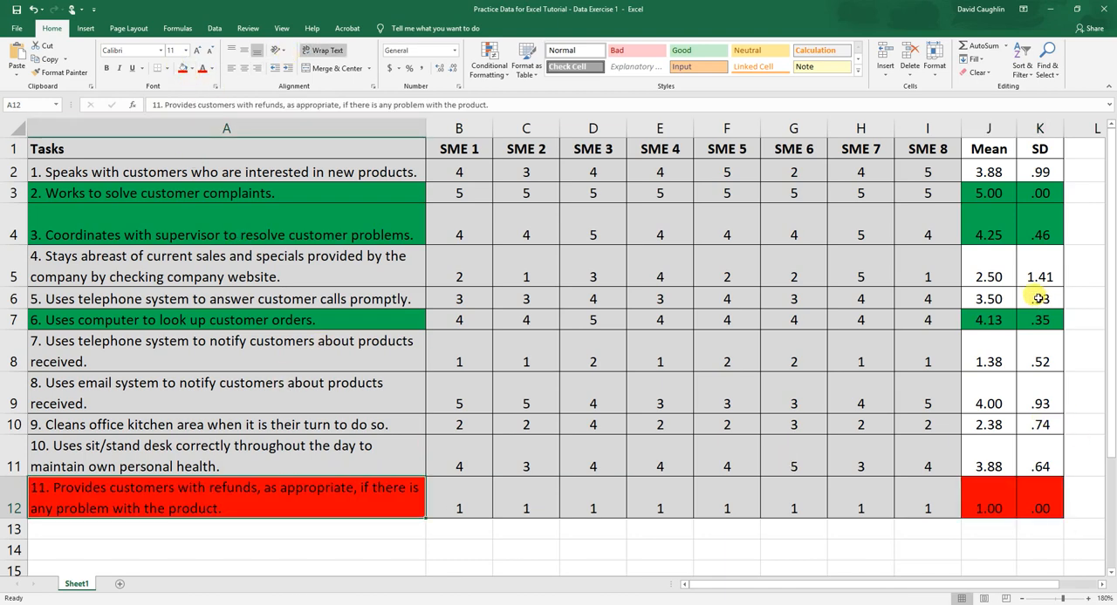
Highlight the seventh task's name in A8 and its mean and standard deviation in J8:K8 with the same red fill.
left_click(999, 359)
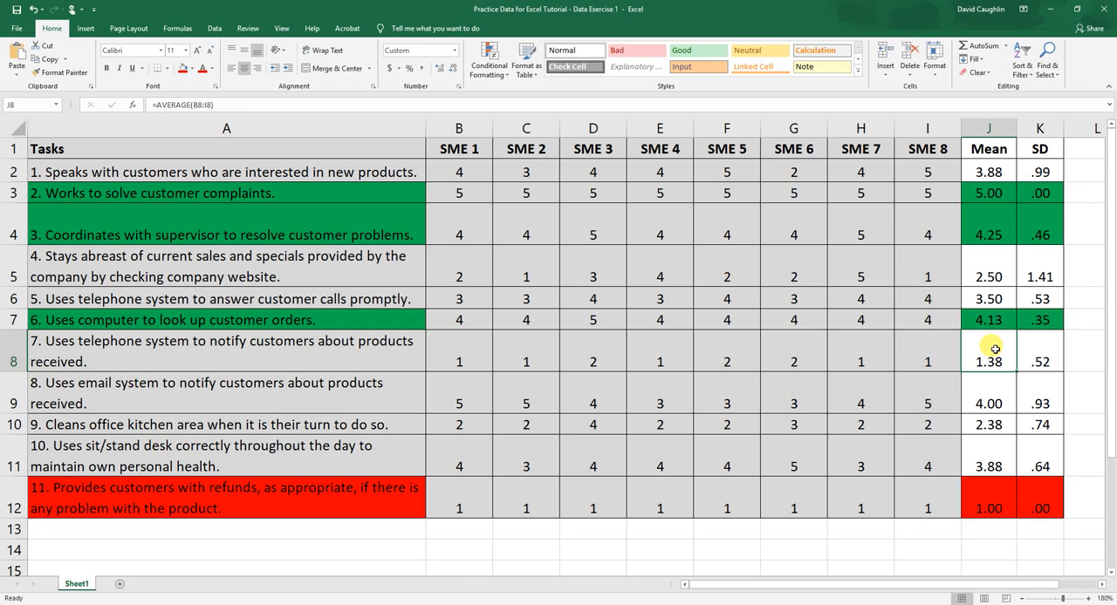
left_click(192, 352)
left_click(184, 69)
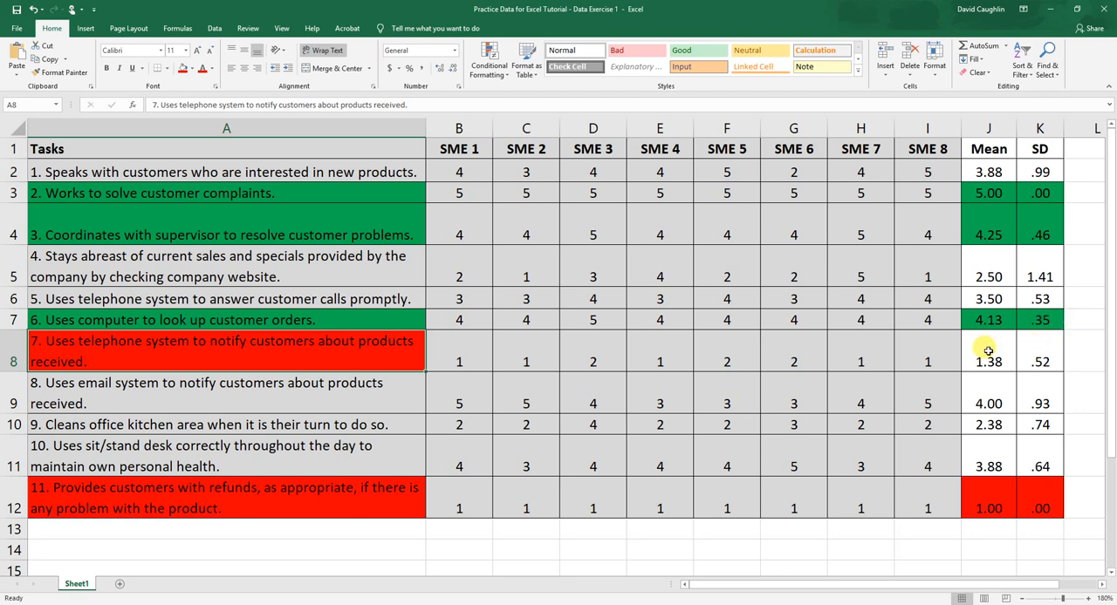
left_click_drag(1047, 354, 989, 353)
left_click(183, 68)
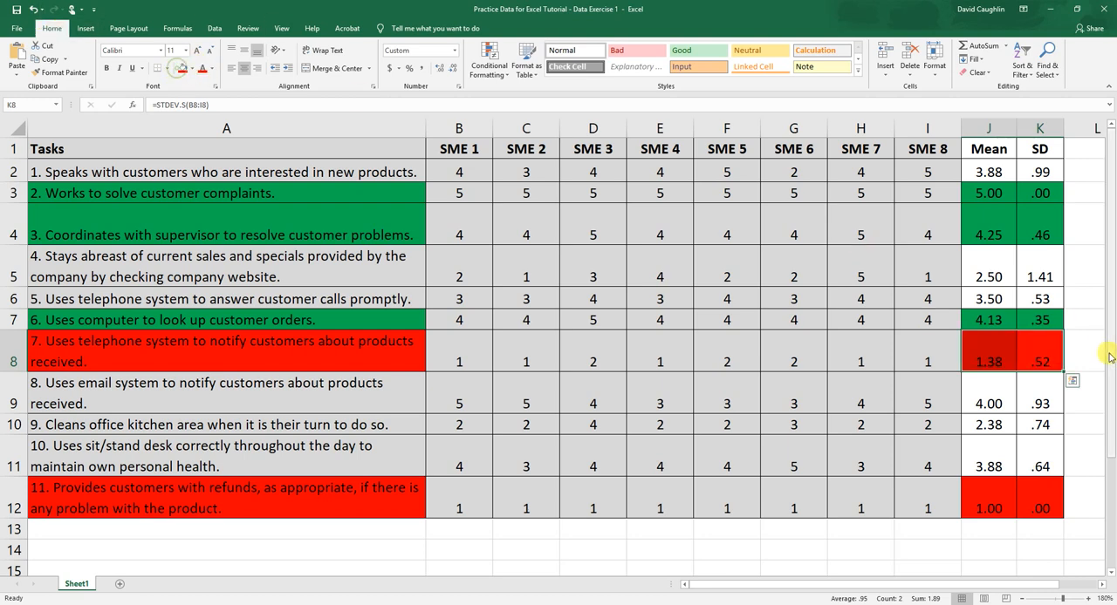
left_click(995, 356)
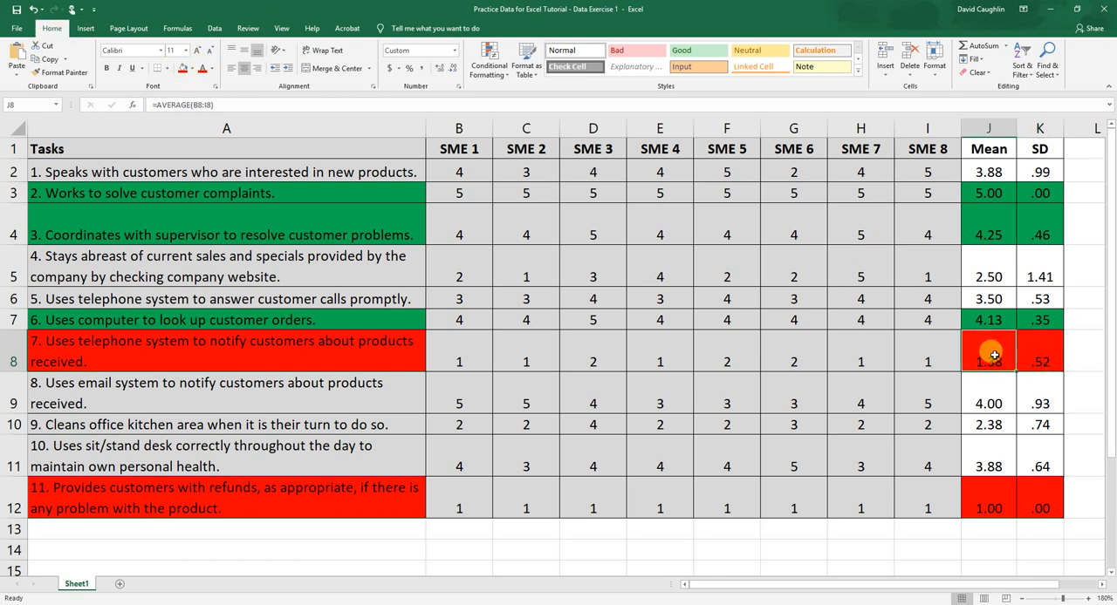
left_click(1032, 353)
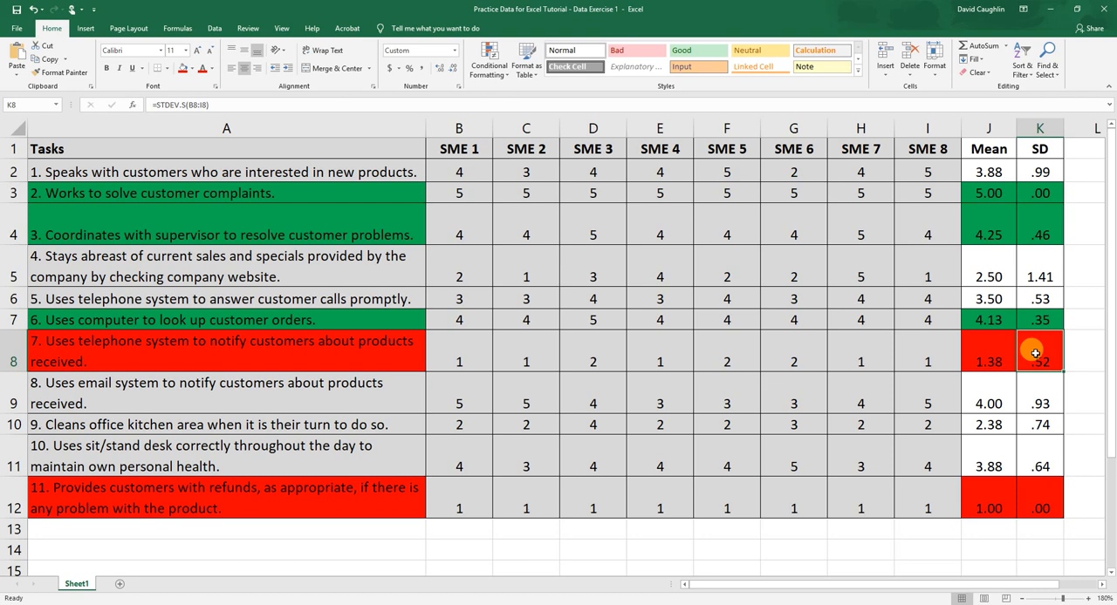
left_click_drag(1029, 354, 1017, 359)
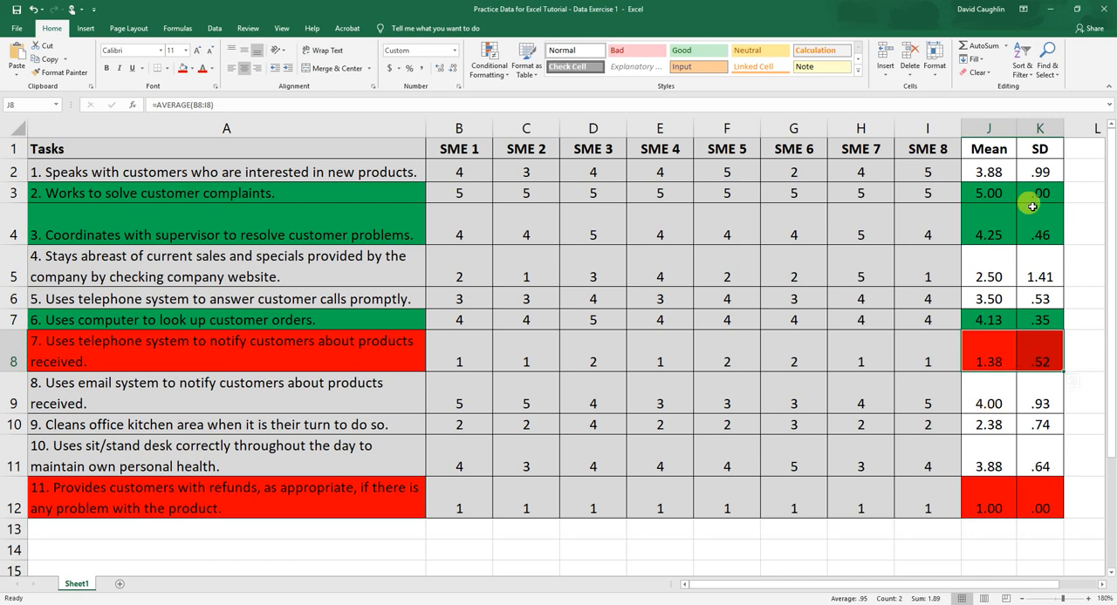
Compare the fourth and ninth tasks' means in J5 and J10, and examine the fourth task's standard deviation and individual SME ratings in row 5.
left_click(997, 271)
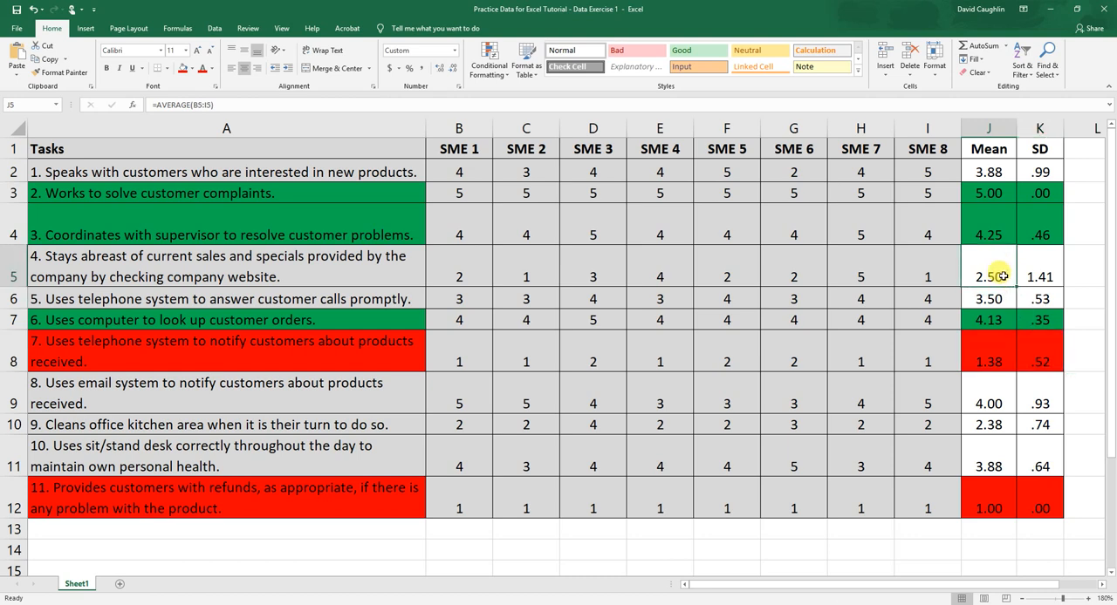
left_click(991, 426)
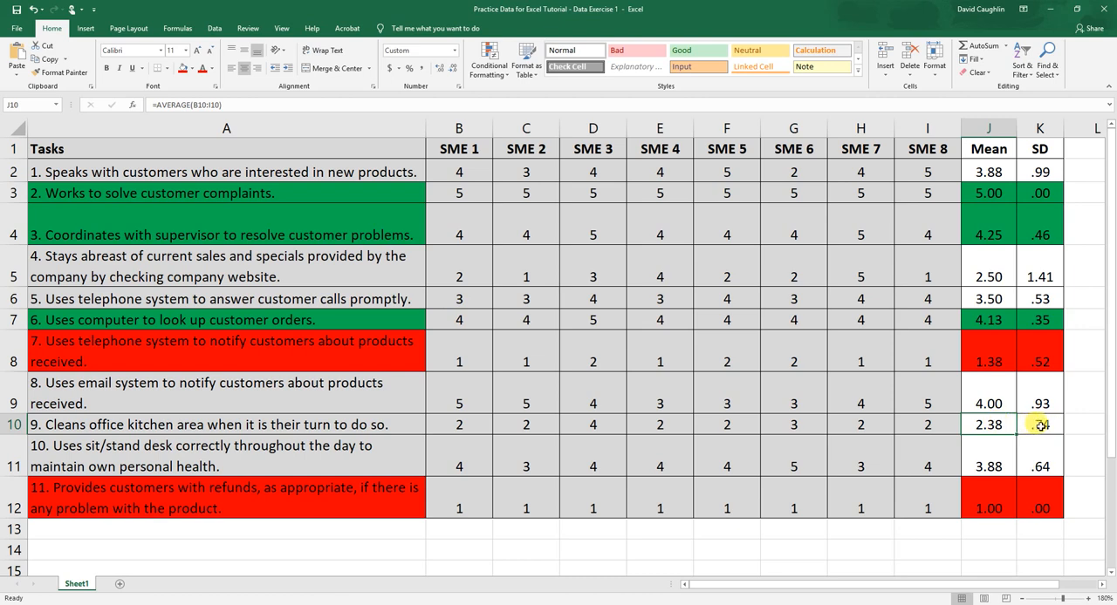
left_click(991, 267)
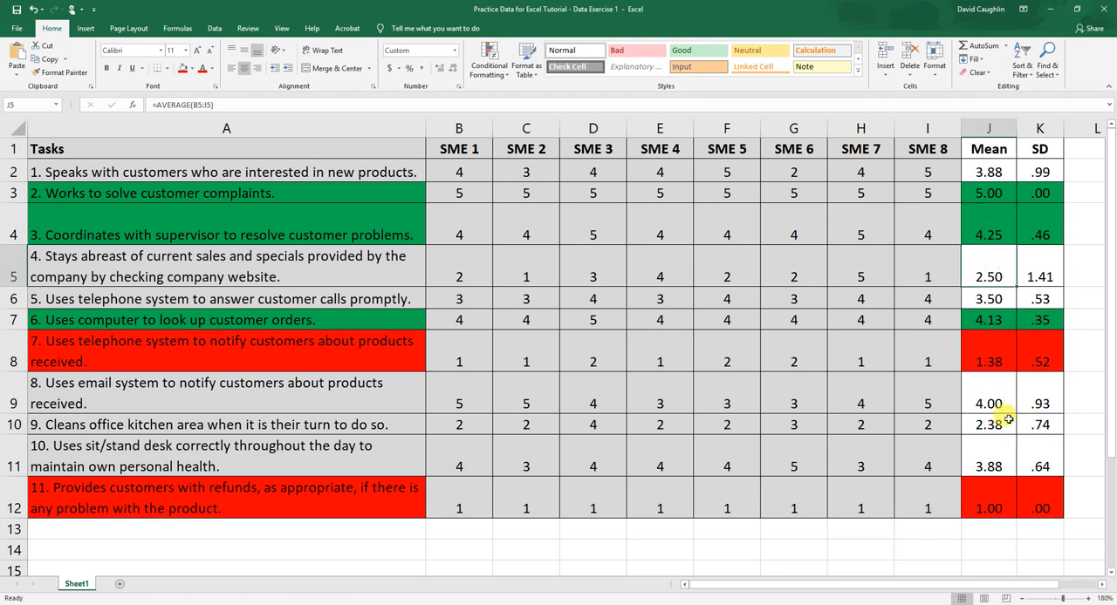
left_click(1000, 425)
left_click(984, 266)
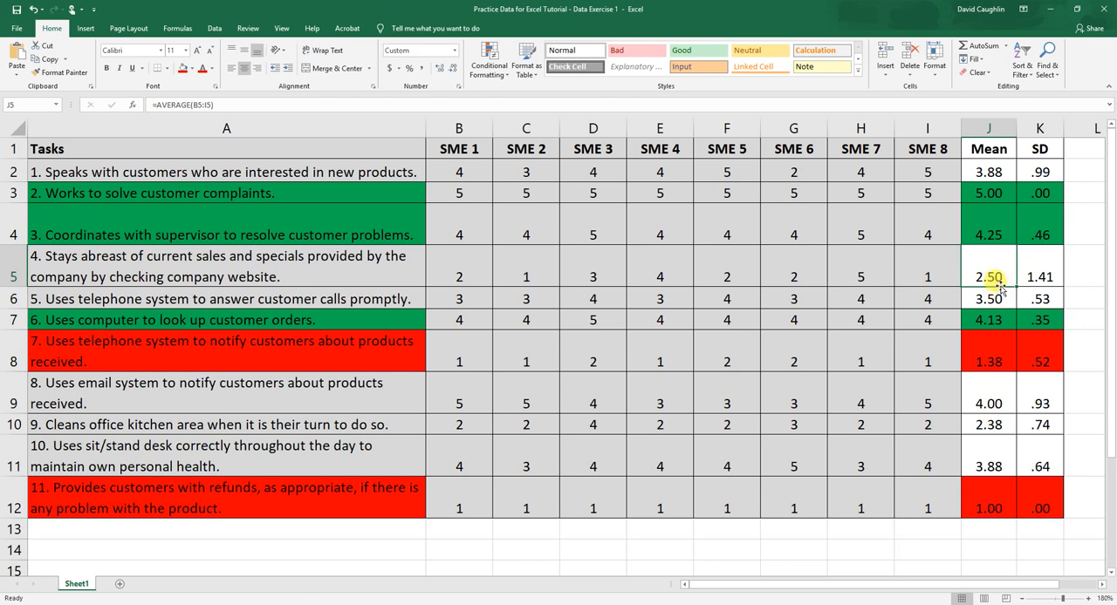
left_click(1039, 266)
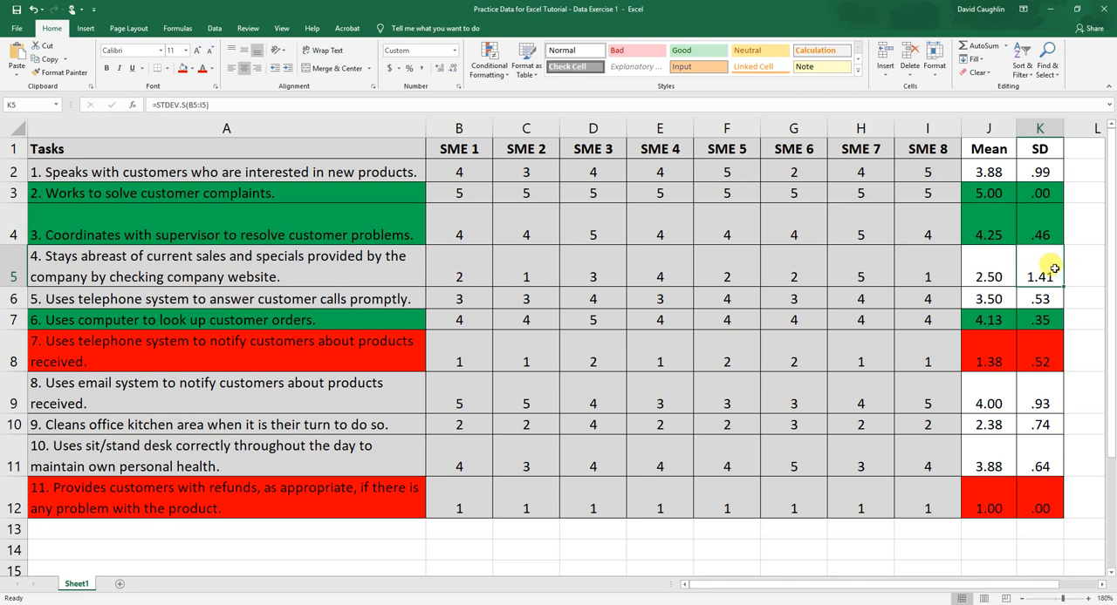
left_click_drag(489, 267, 844, 270)
left_click(881, 276)
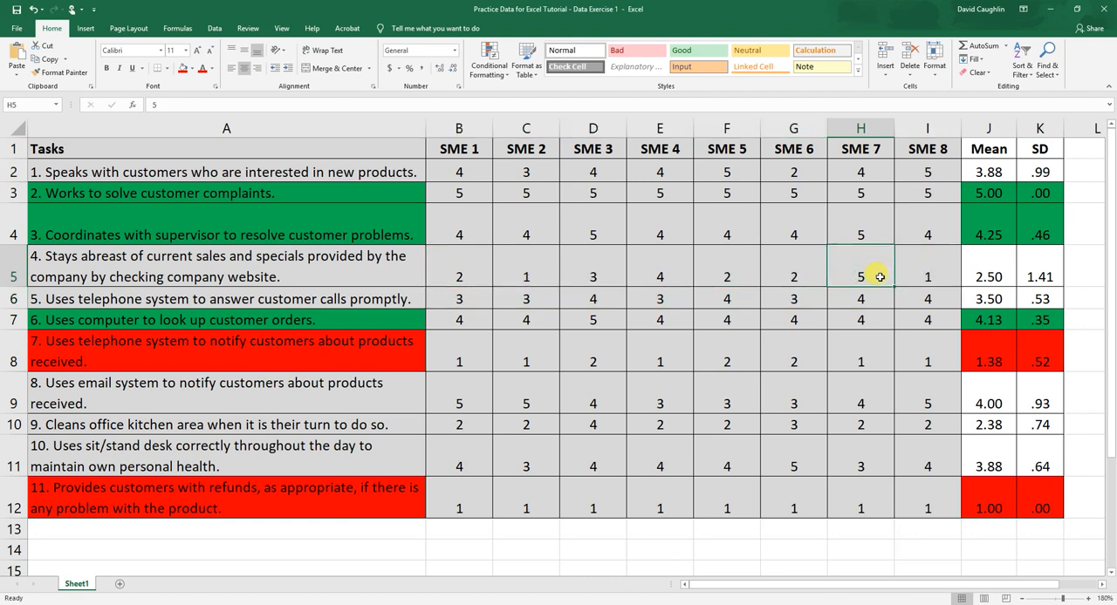
left_click(925, 271)
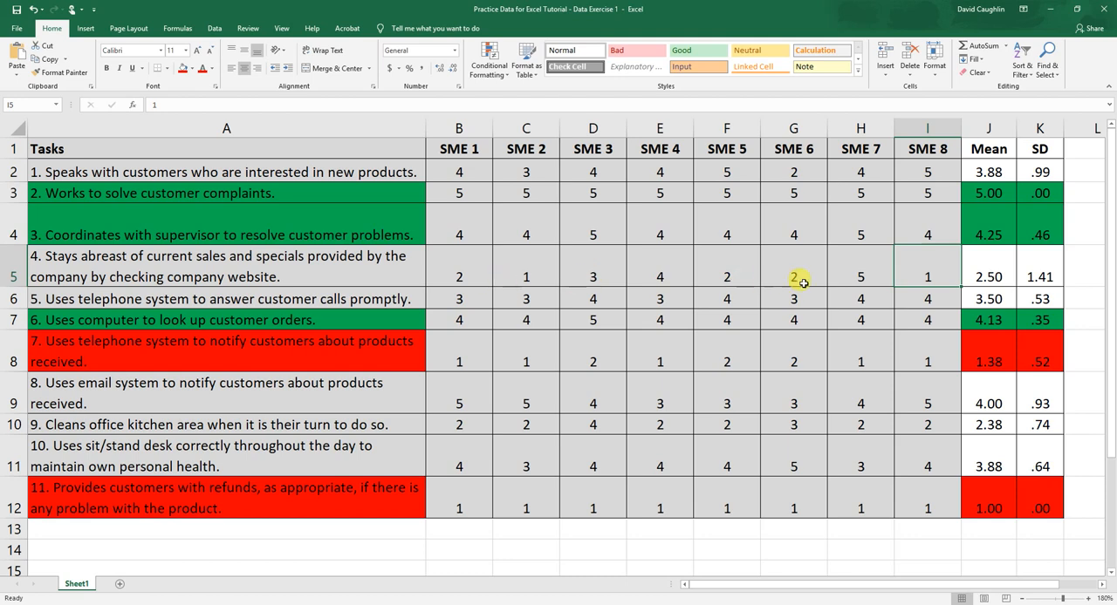
left_click(1033, 272)
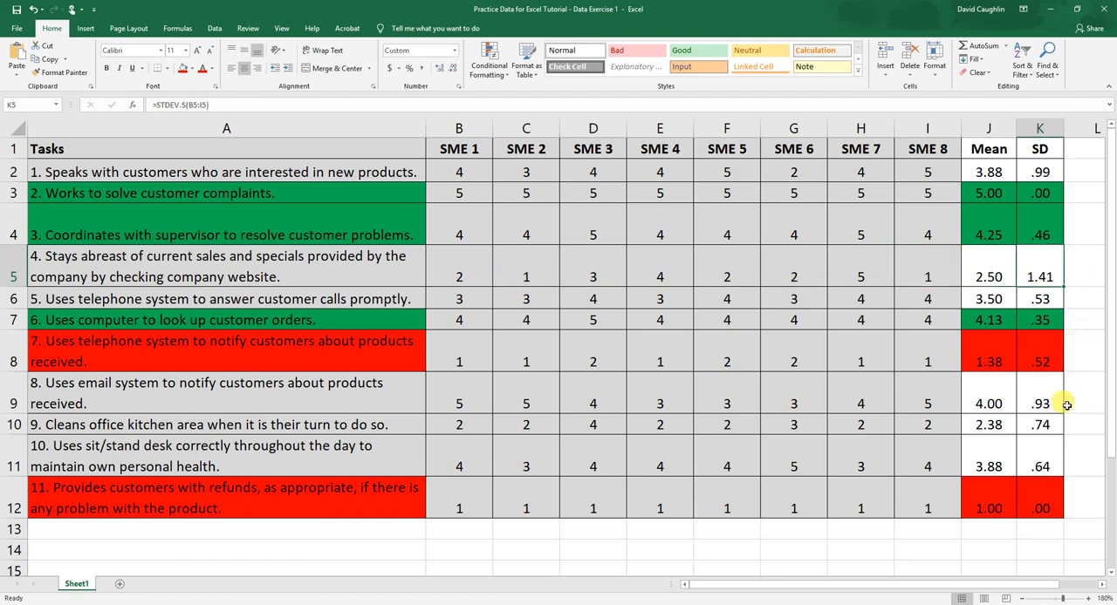
Examine the ninth task's mean in J10 and its standard deviation in K10.
left_click(989, 424)
left_click(1039, 424)
left_click(998, 424)
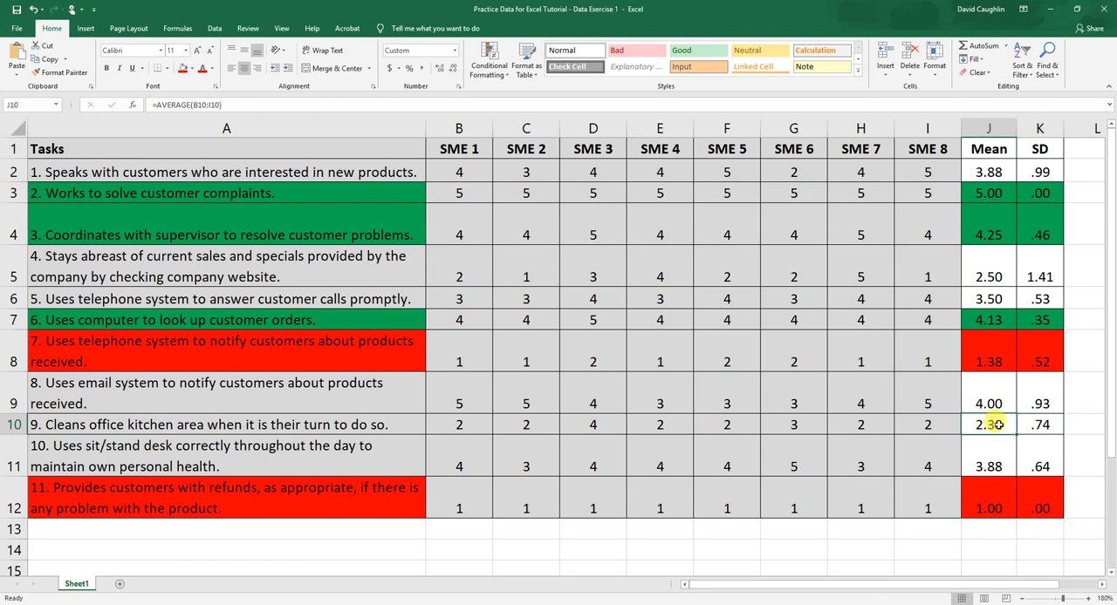
left_click_drag(997, 425, 1034, 425)
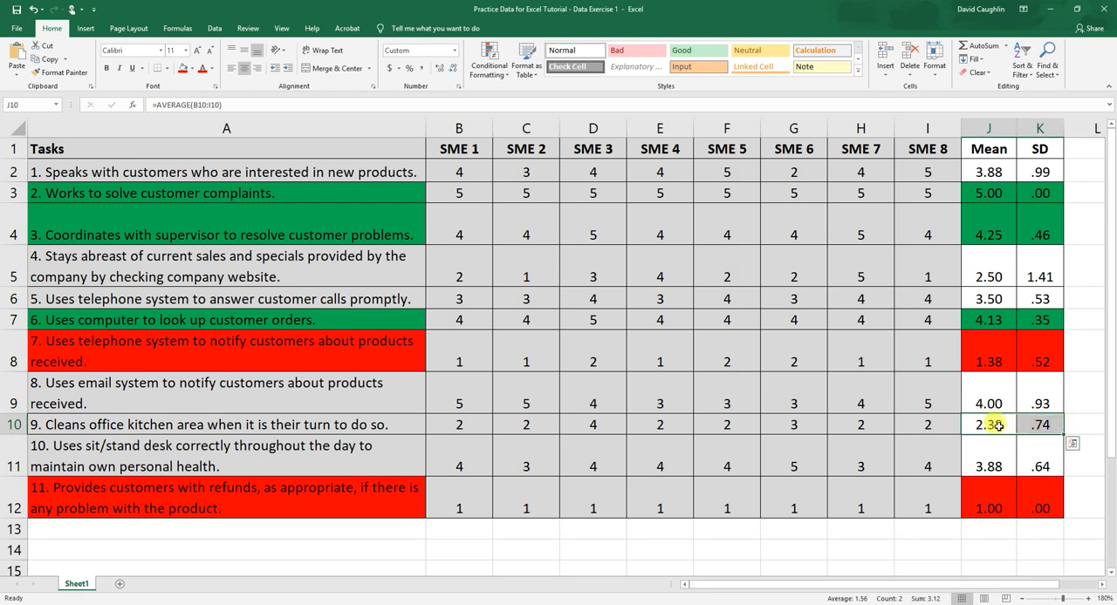
left_click(997, 427)
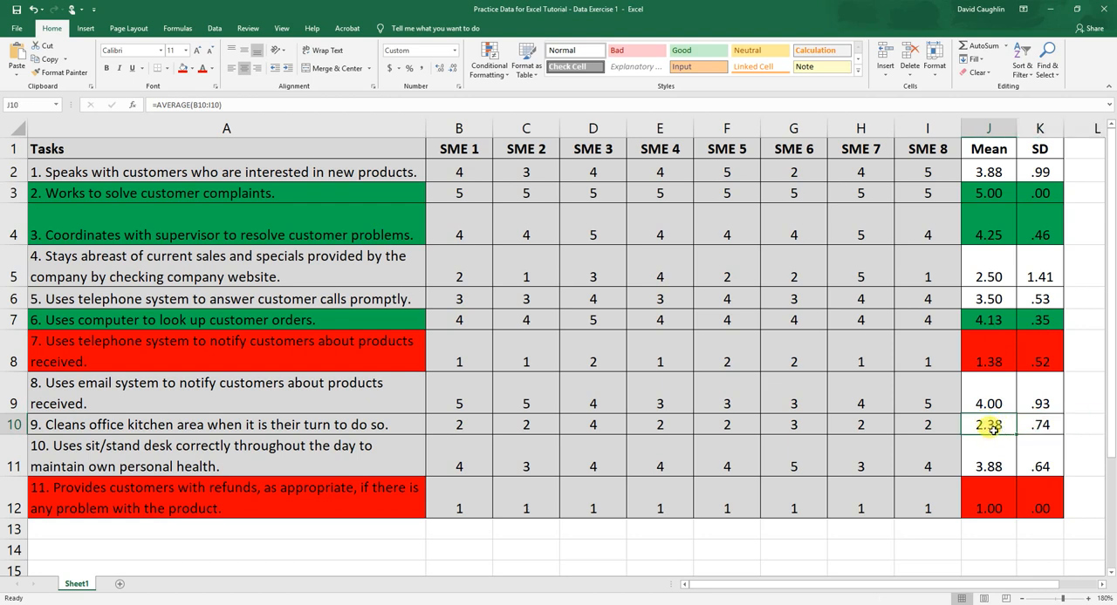
key("Right")
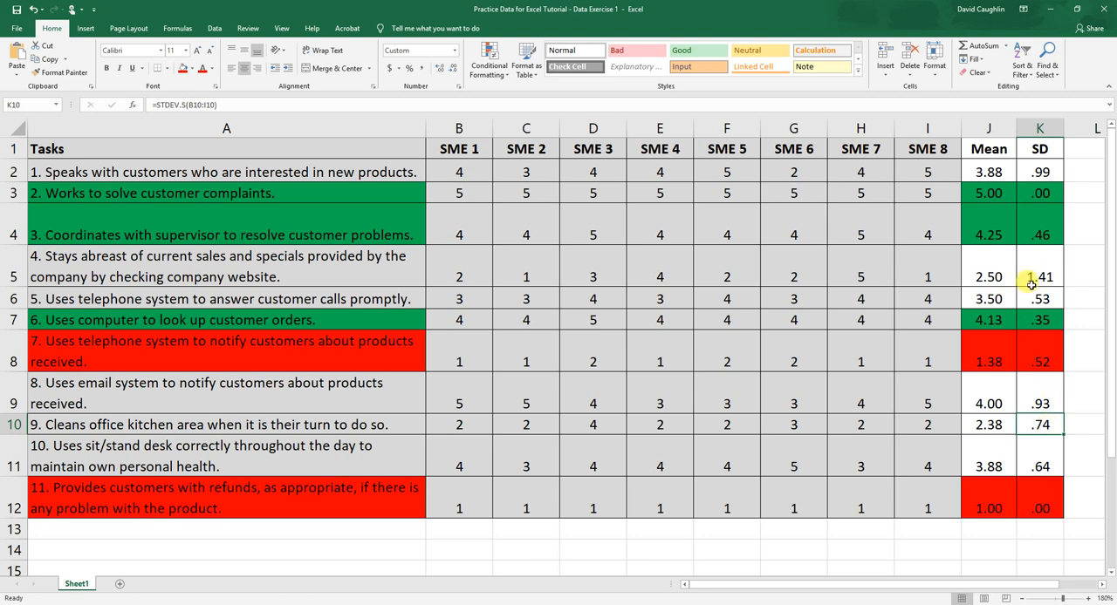
left_click(983, 423)
left_click_drag(1038, 423, 988, 424)
left_click(987, 424)
left_click(1032, 429)
left_click(1002, 423)
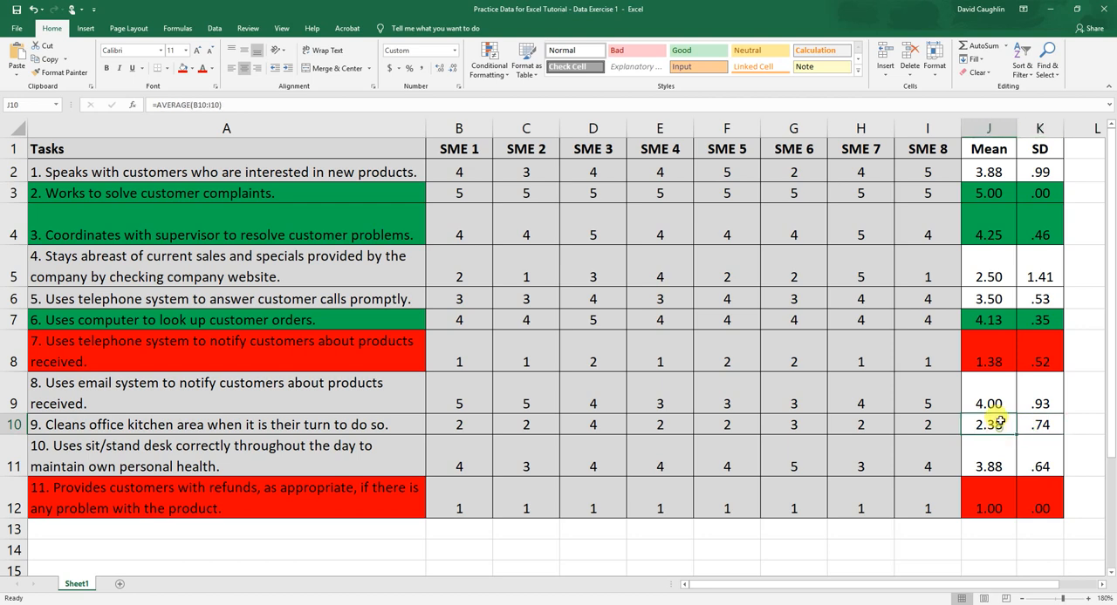
Fill the ninth task's mean and standard deviation in J10:K10 and its name in A10 with red.
left_click_drag(990, 423, 1028, 422)
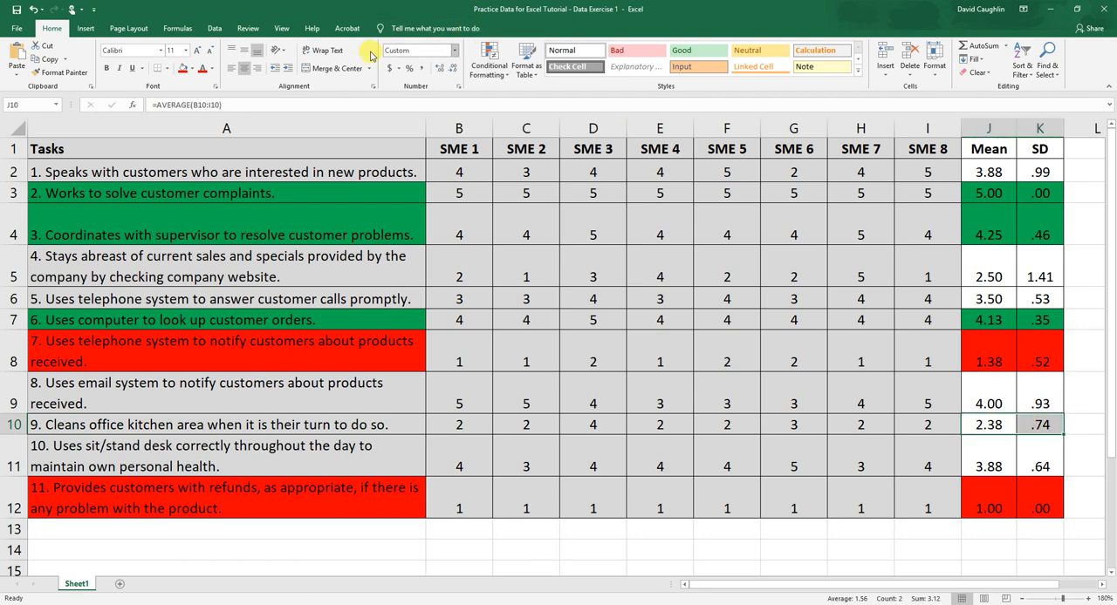
left_click(184, 68)
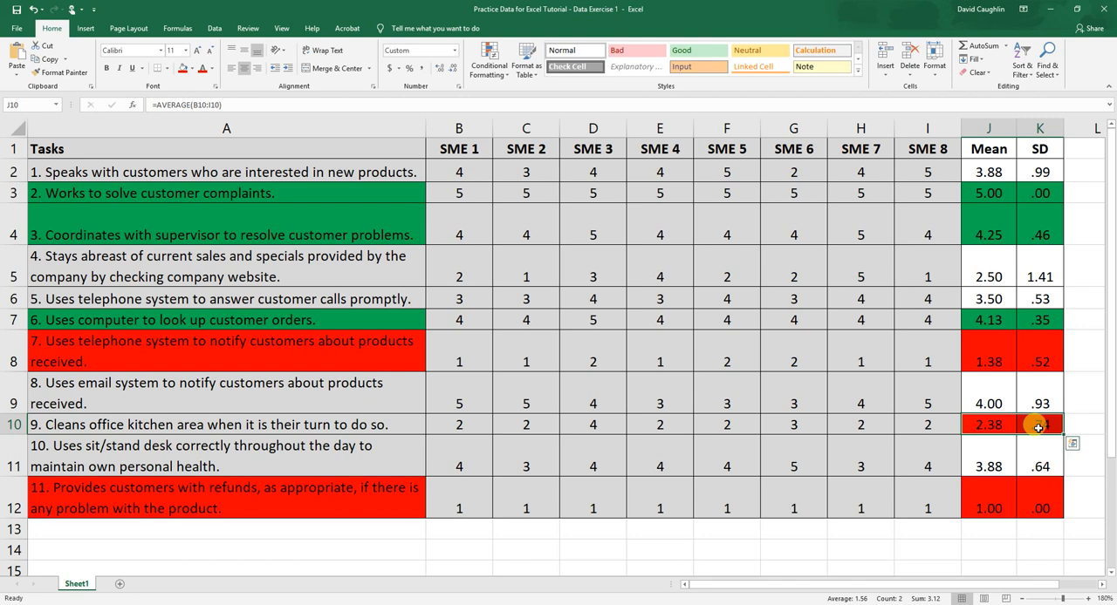
left_click(203, 415)
left_click(181, 68)
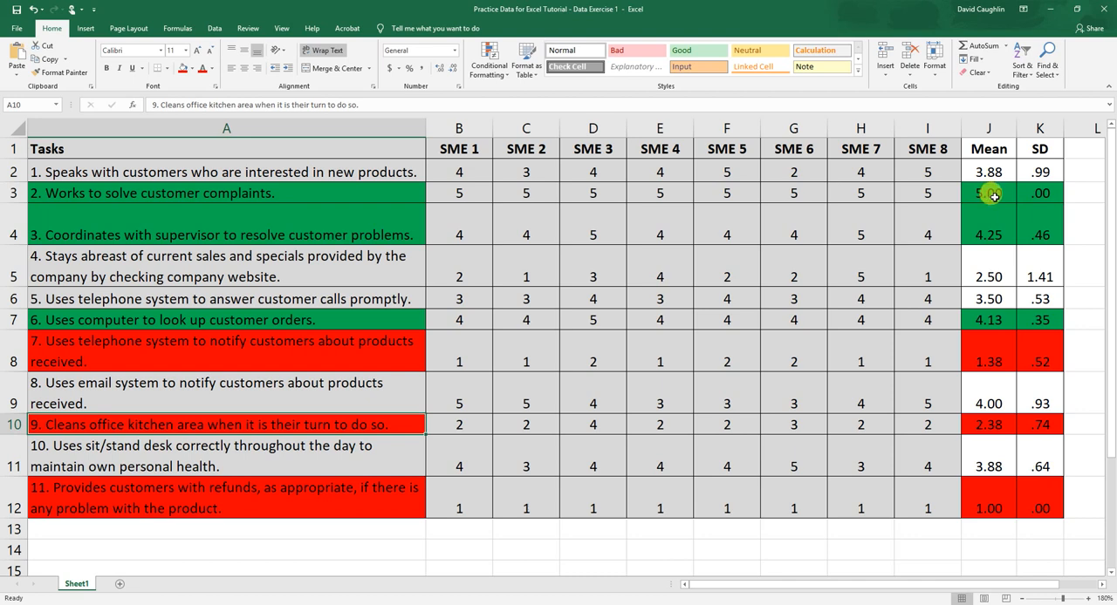
Compare the means and standard deviations of the second task in J3:K3 and the eleventh task in J12:K12.
left_click(994, 196)
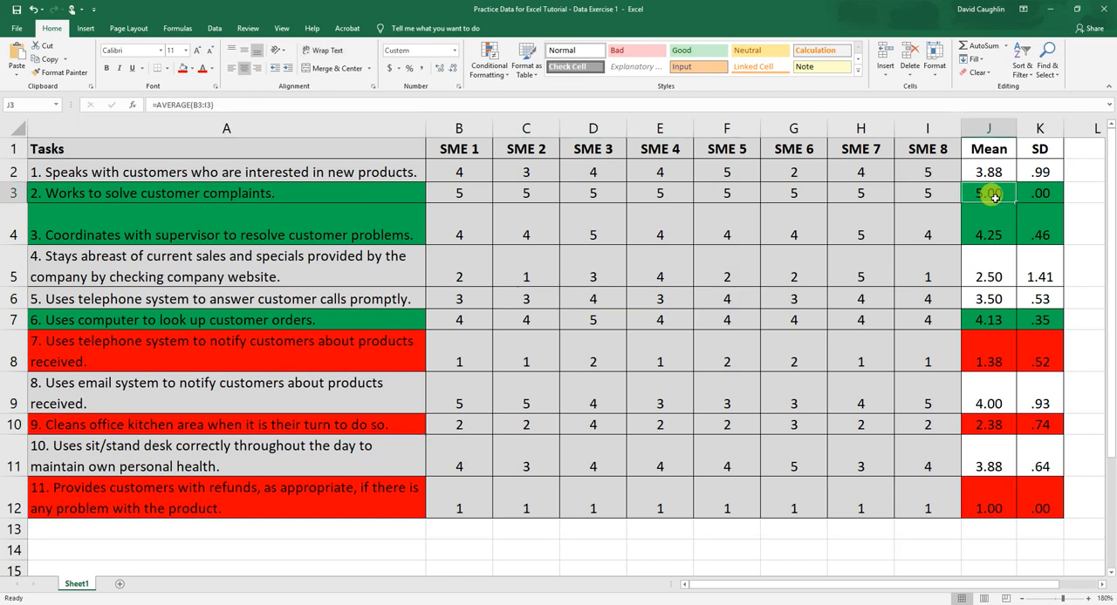
left_click(1031, 190)
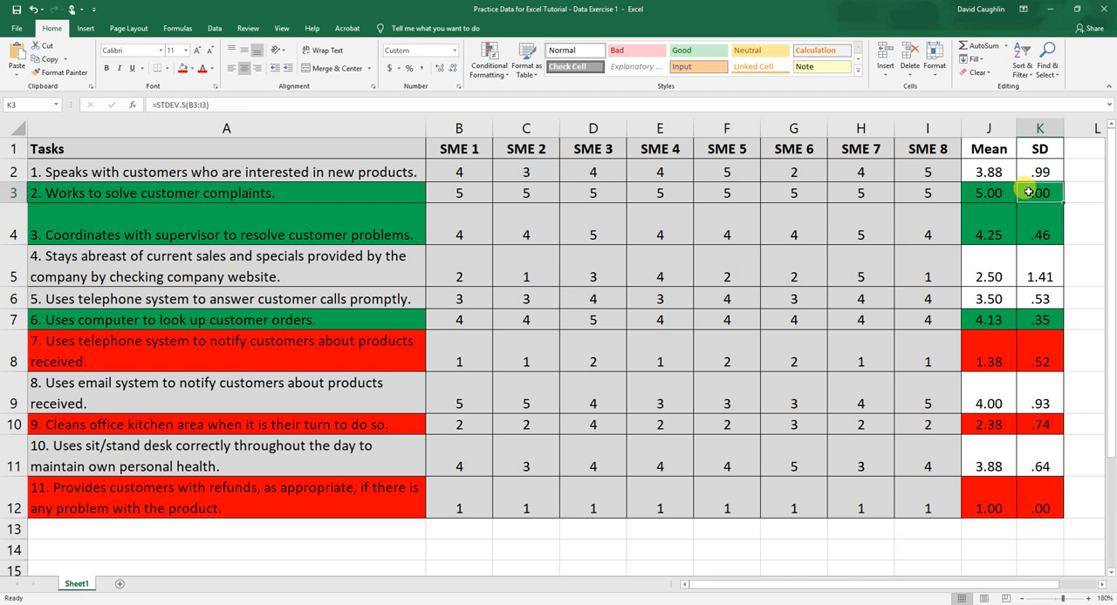
left_click(989, 493)
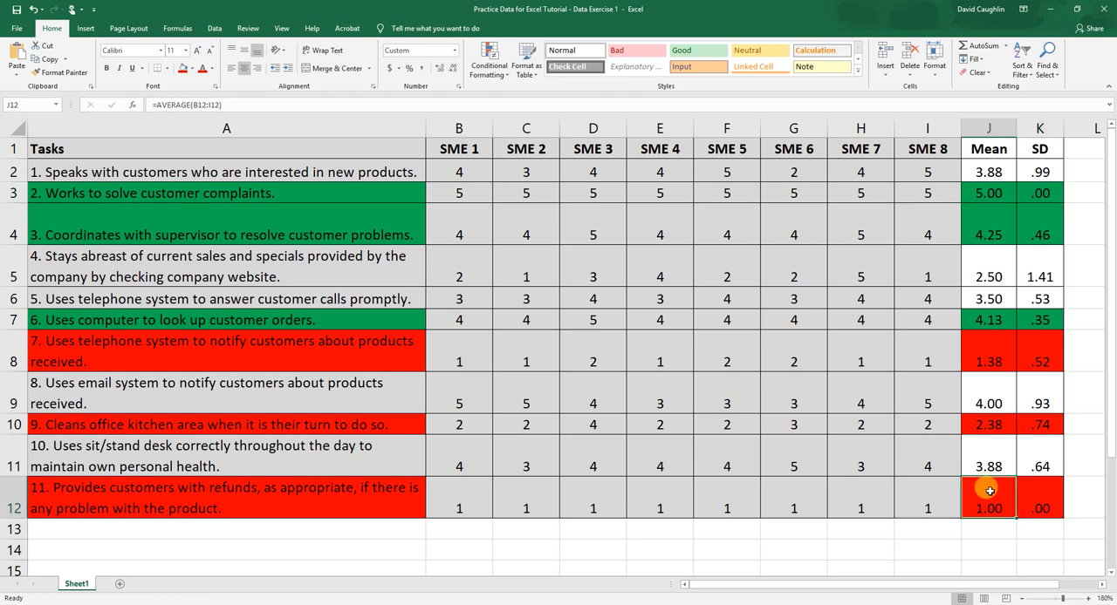
left_click(1037, 503)
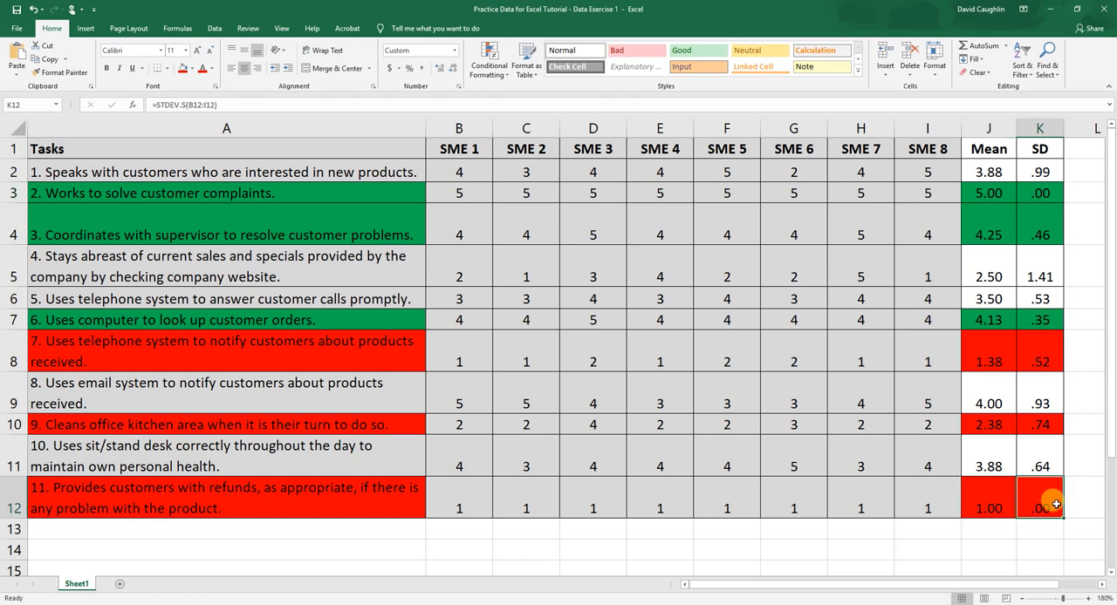
left_click(976, 504)
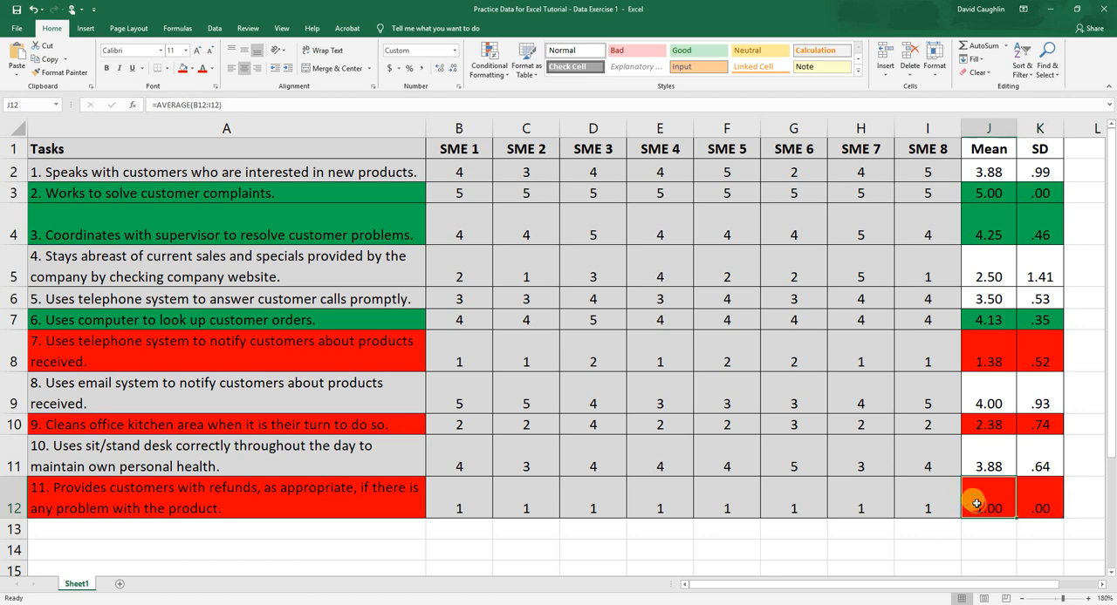
left_click(1020, 503)
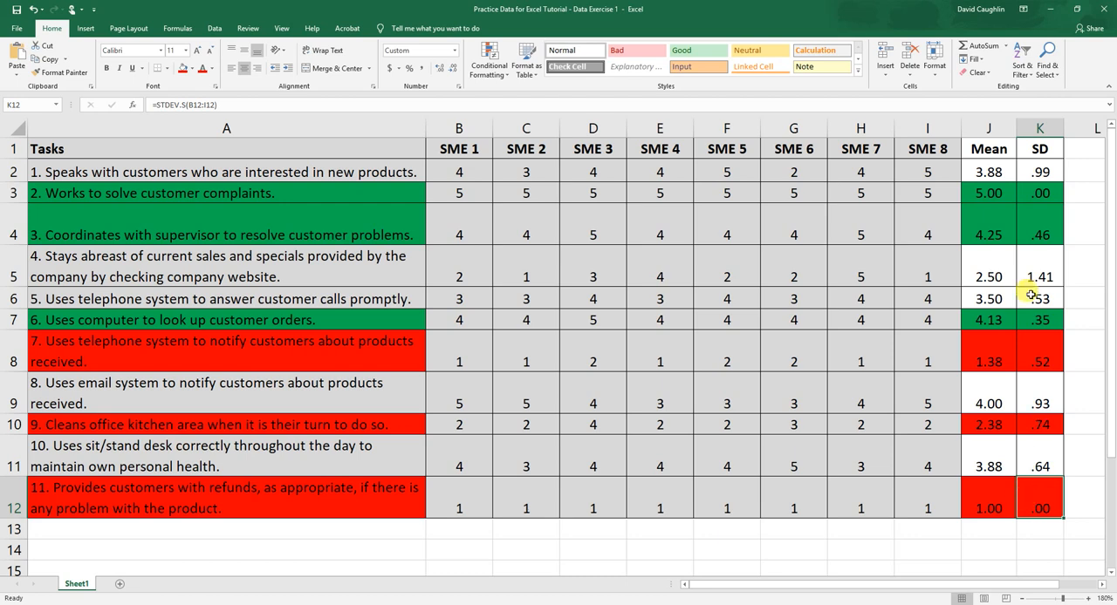
Compare the fourth and fifth tasks' standard deviations in K5 and K6, and examine the spread of the fourth task's SME ratings in B5:I5.
left_click(1041, 260)
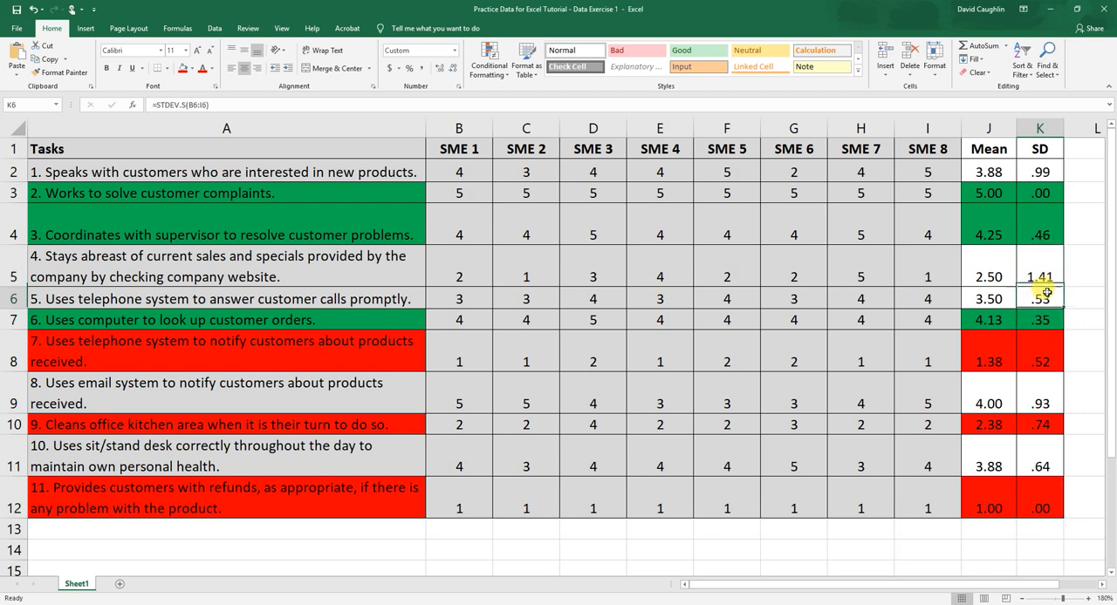
left_click(1036, 301)
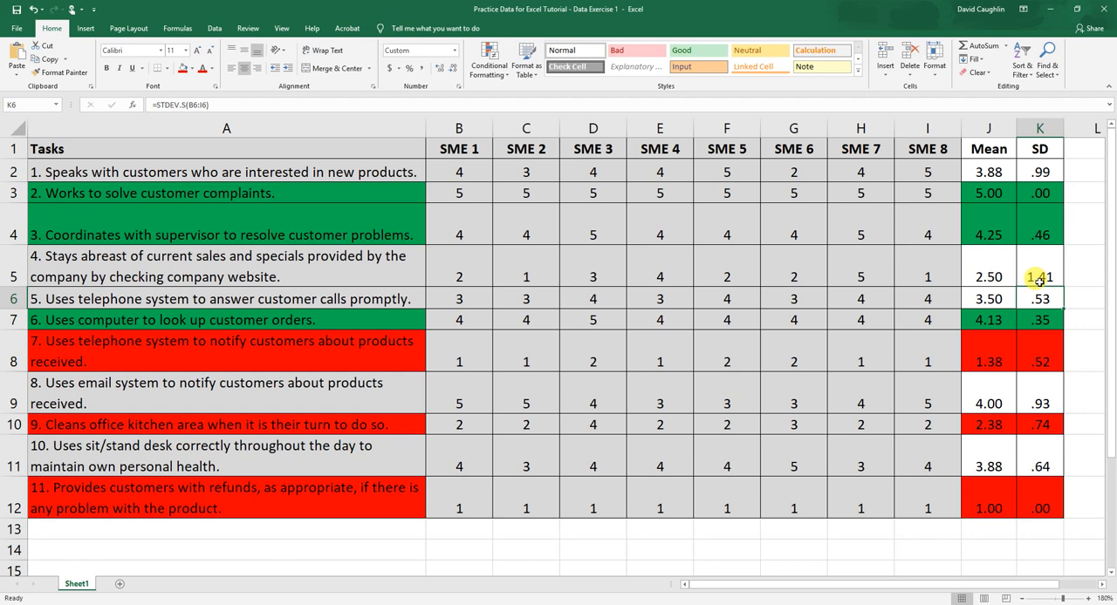
left_click(1038, 277)
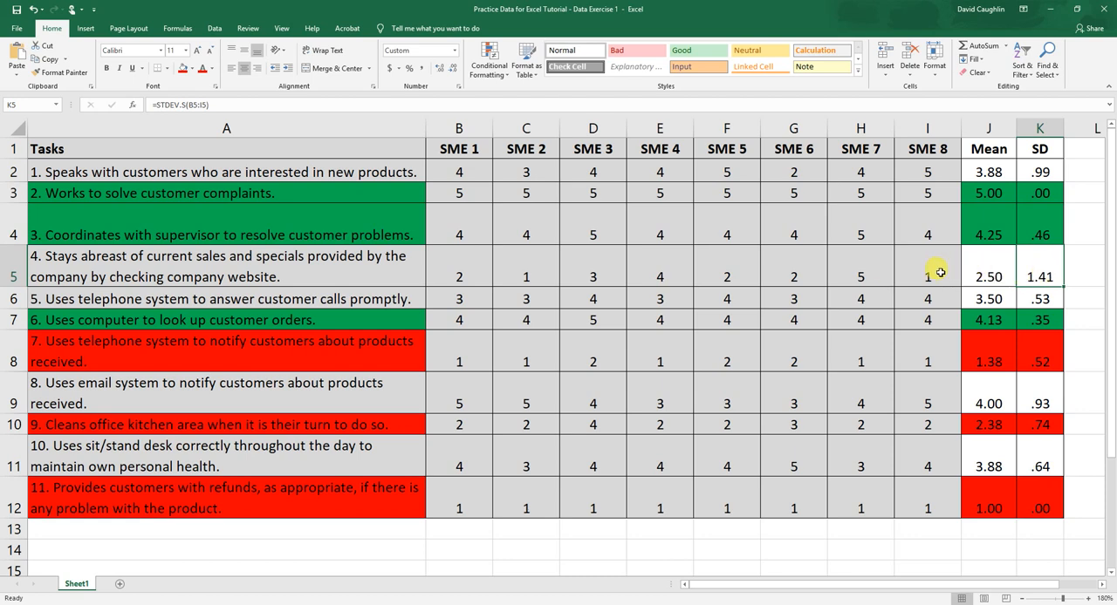
left_click_drag(938, 273, 490, 268)
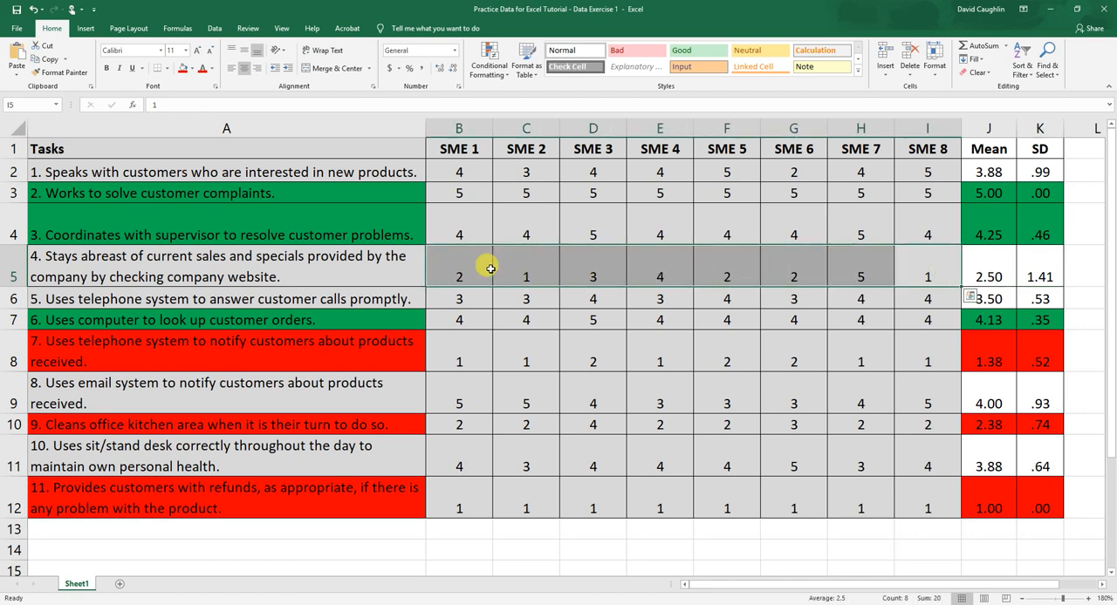
left_click(495, 268)
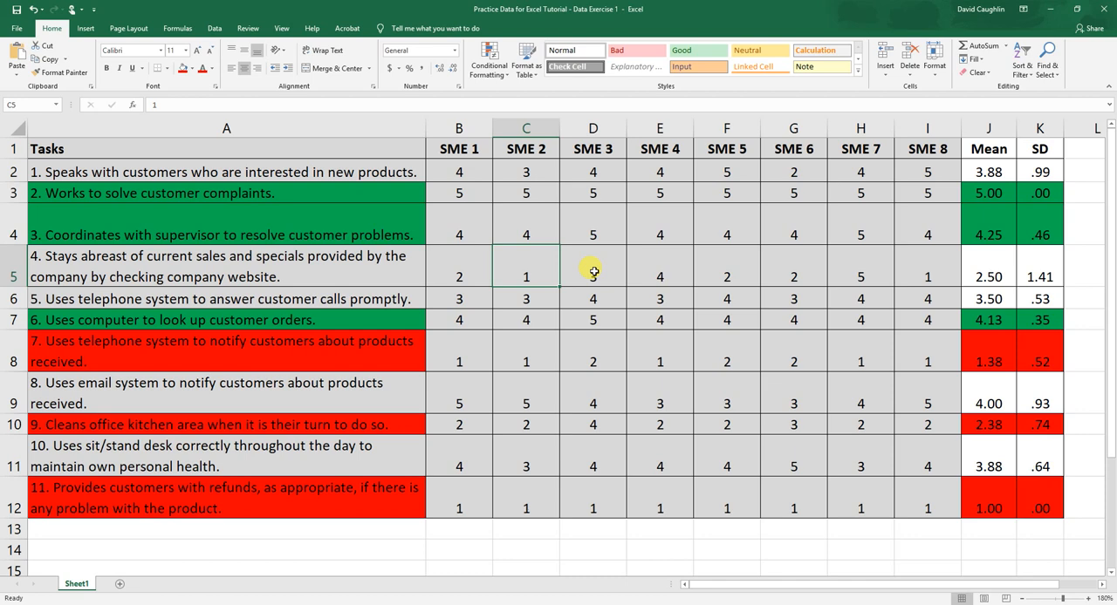
left_click(629, 267)
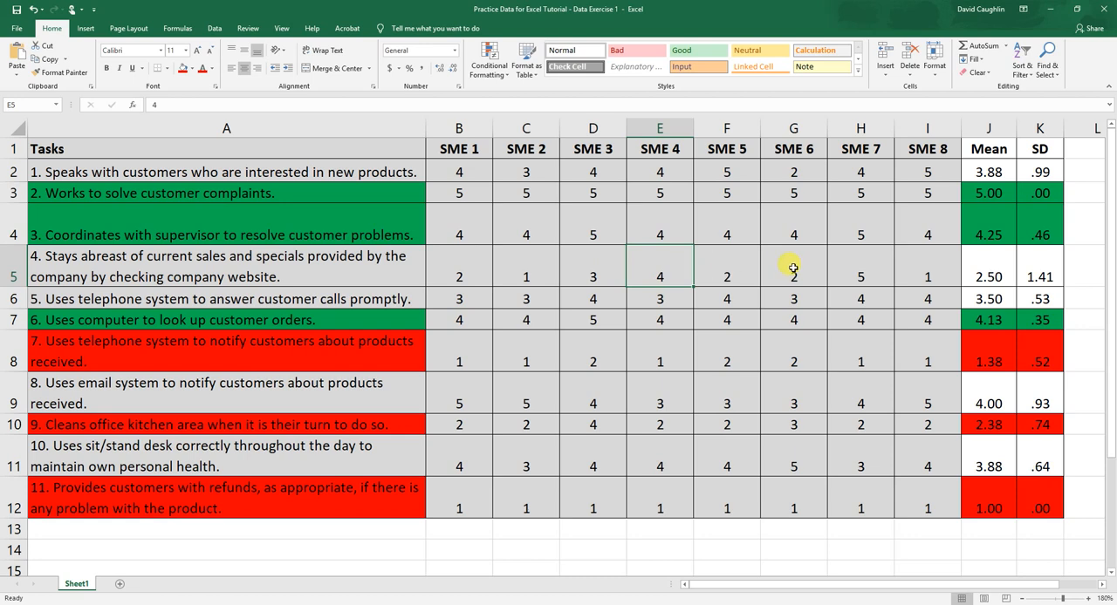
left_click(785, 268)
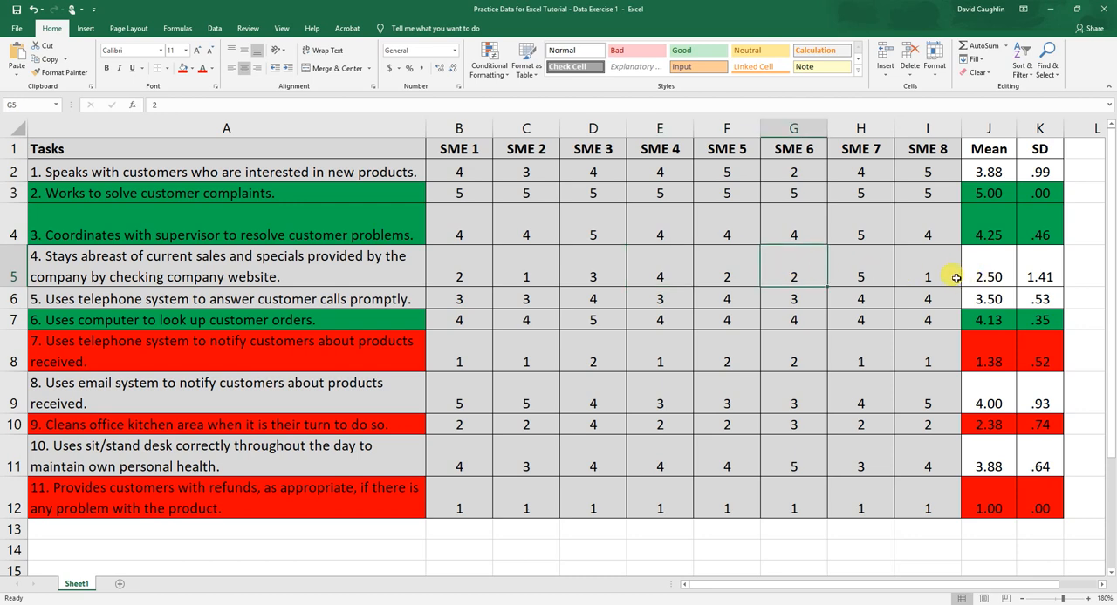
left_click(1035, 270)
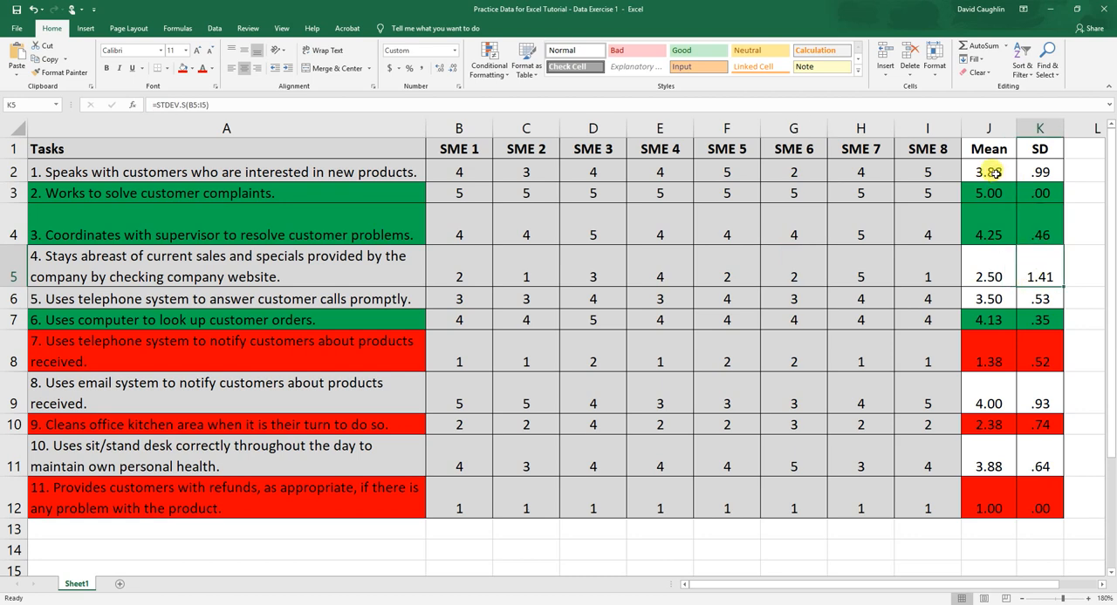